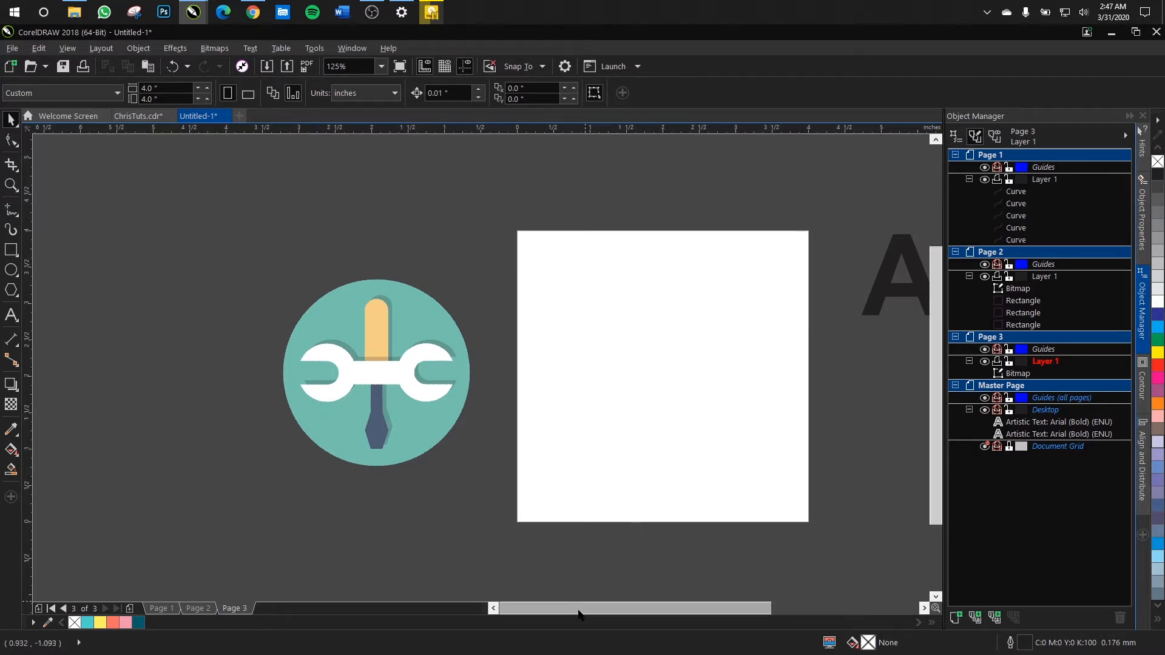
# Step: Move the large letter A beside the page farther away, up and to the right
pyautogui.hscroll(3, 578, 609)
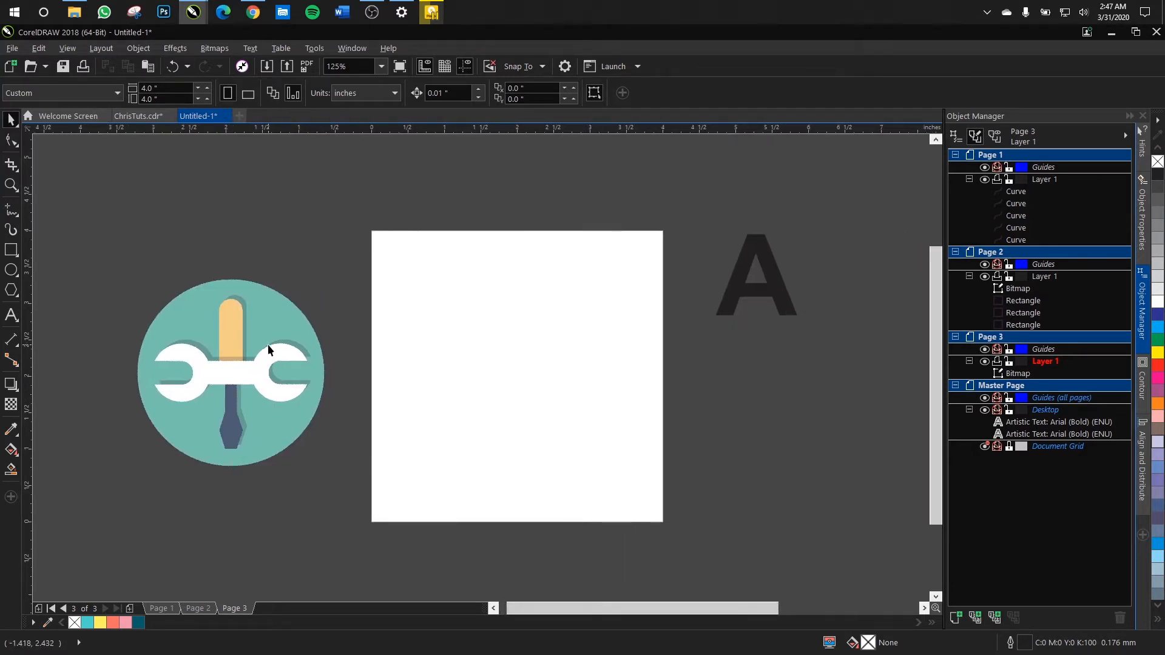
pyautogui.click(775, 294)
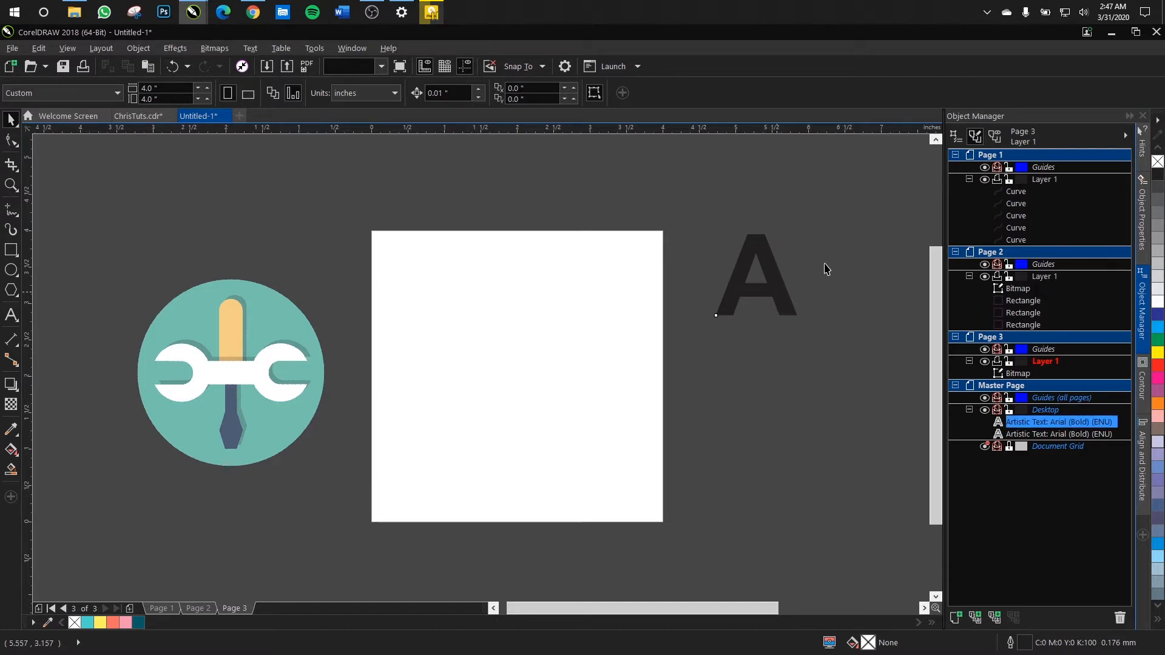
pyautogui.moveTo(825, 269)
pyautogui.mouseDown()
pyautogui.moveTo(843, 249)
pyautogui.moveTo(831, 265)
pyautogui.mouseUp()
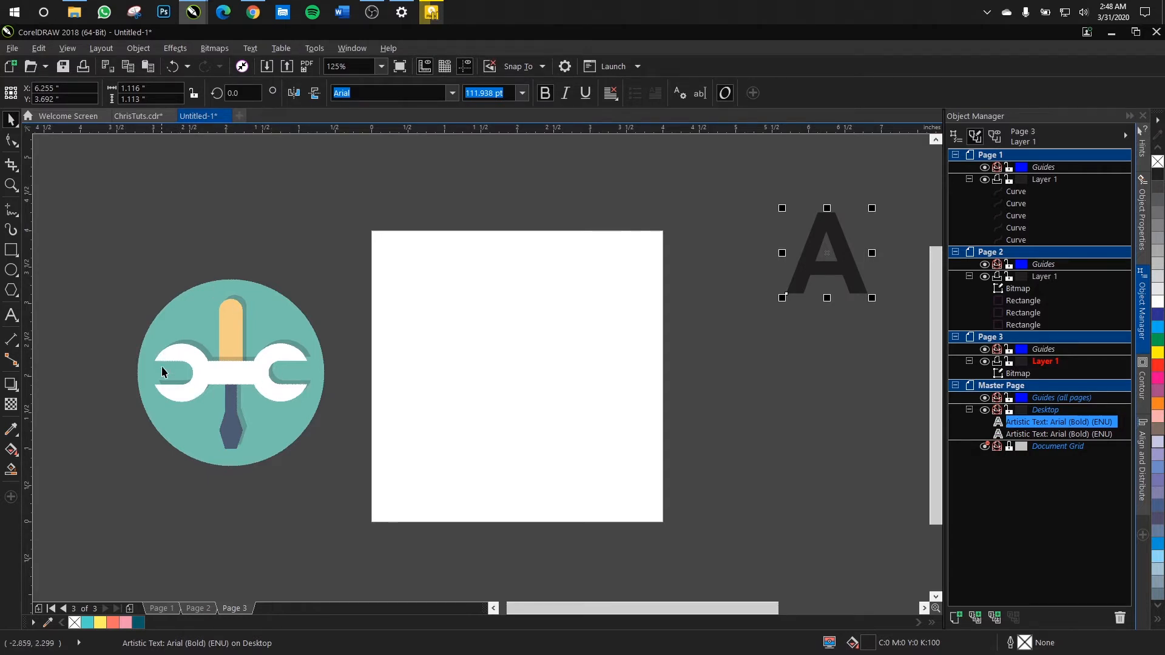
# Step: Move the wrench-and-screwdriver reference bitmap from beside the page onto the page
pyautogui.moveTo(161, 371); pyautogui.dragTo(421, 345)
pyautogui.moveTo(541, 356); pyautogui.dragTo(538, 380)
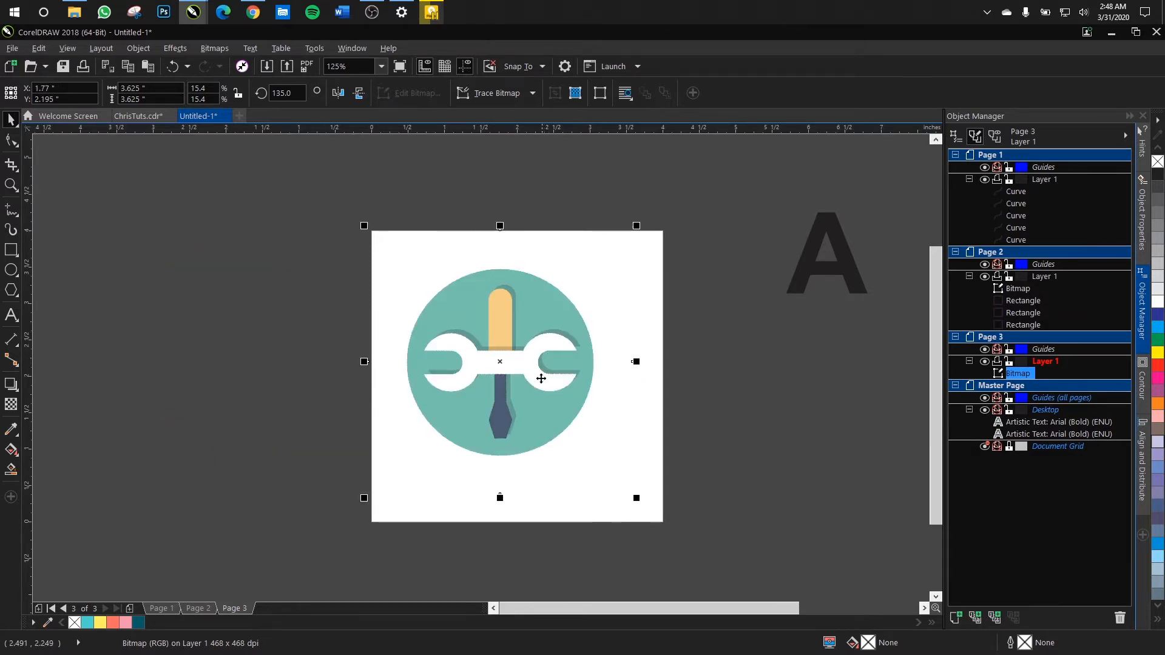
pyautogui.scroll(2, 486, 373)
pyautogui.scroll(-5, 459, 344)
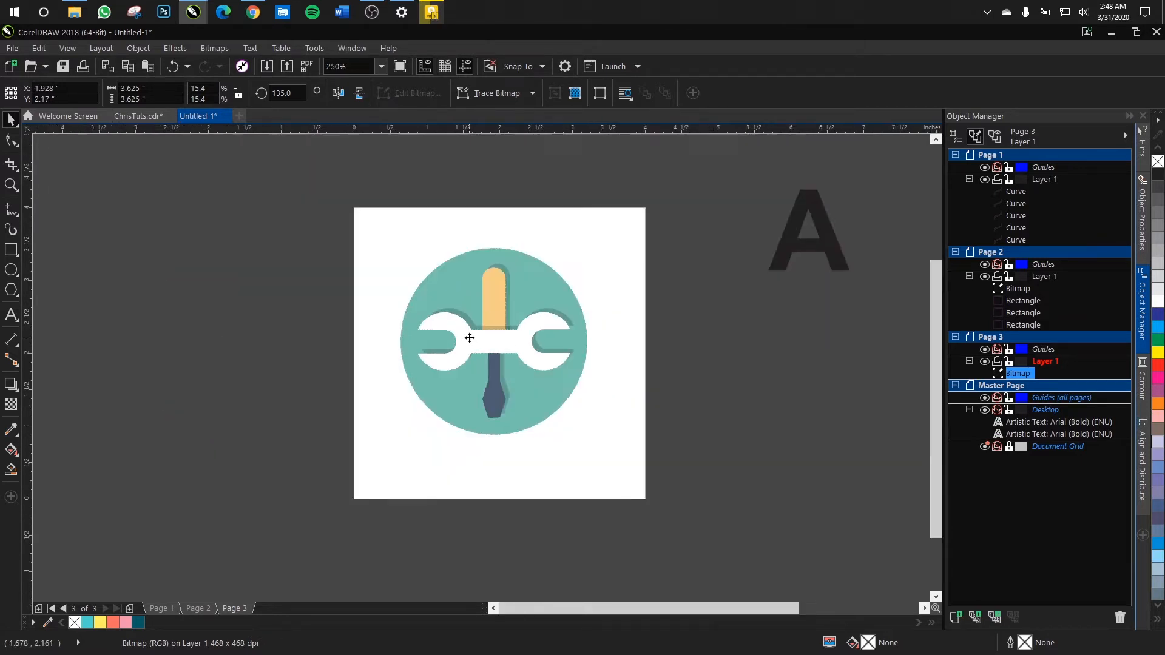
pyautogui.scroll(2, 458, 316)
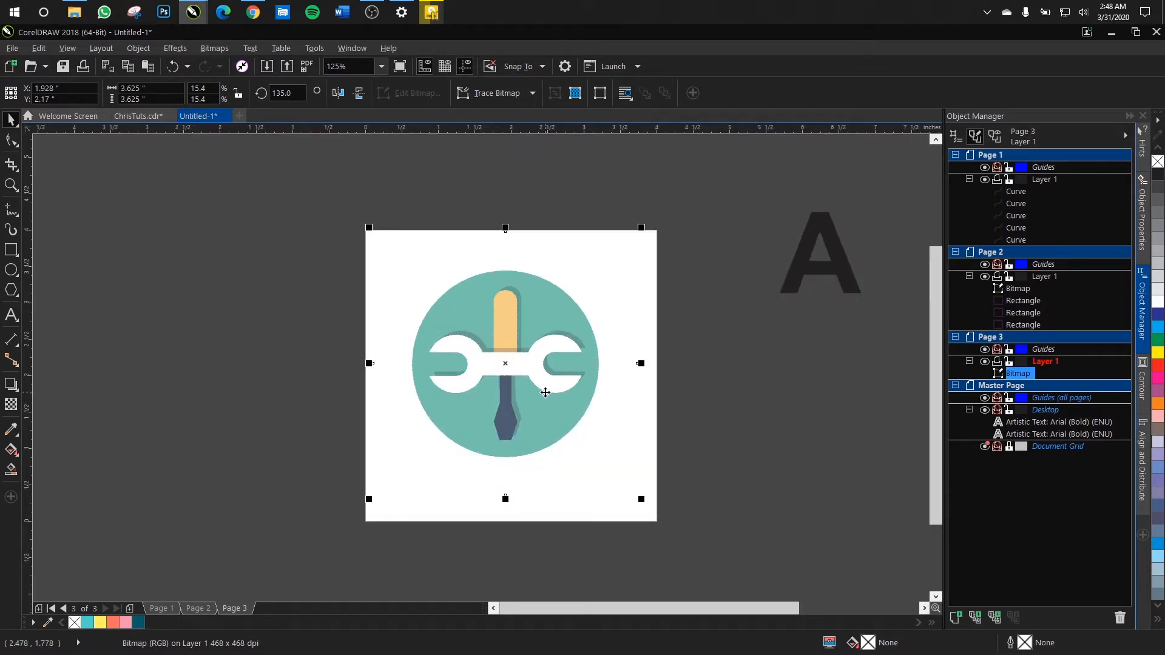
# Step: Examine the reference icon up close, including the wrench ends, the screwdriver and their shadows
pyautogui.scroll(2, 545, 392)
pyautogui.moveTo(114, 245); pyautogui.dragTo(716, 429)
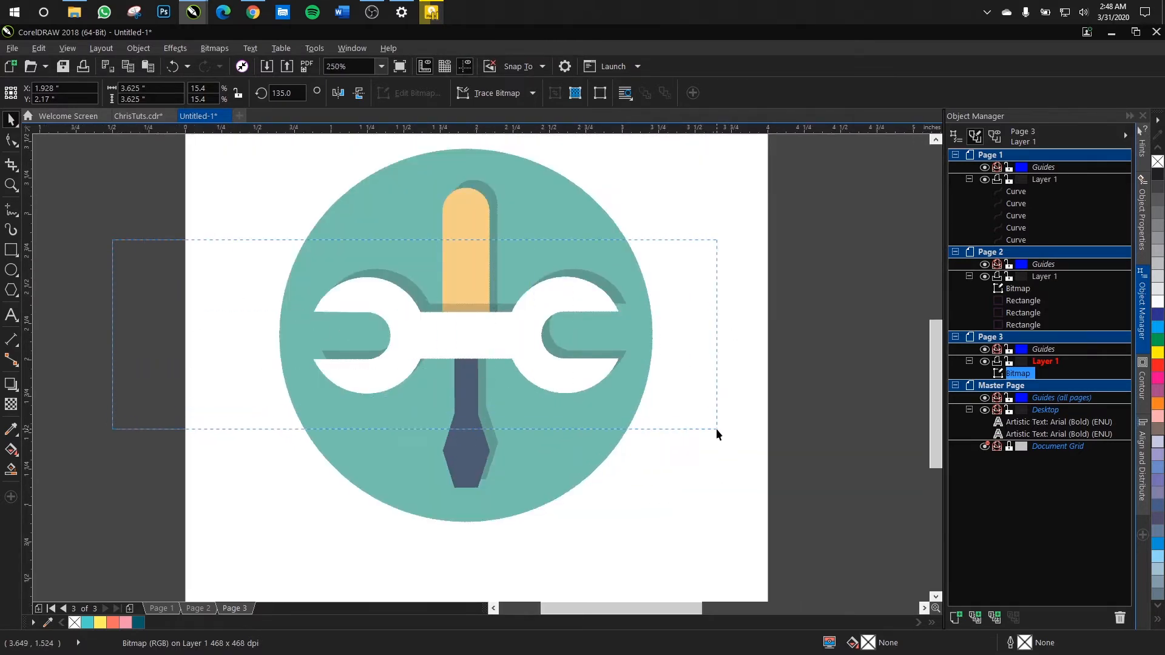
pyautogui.scroll(-2, 573, 332)
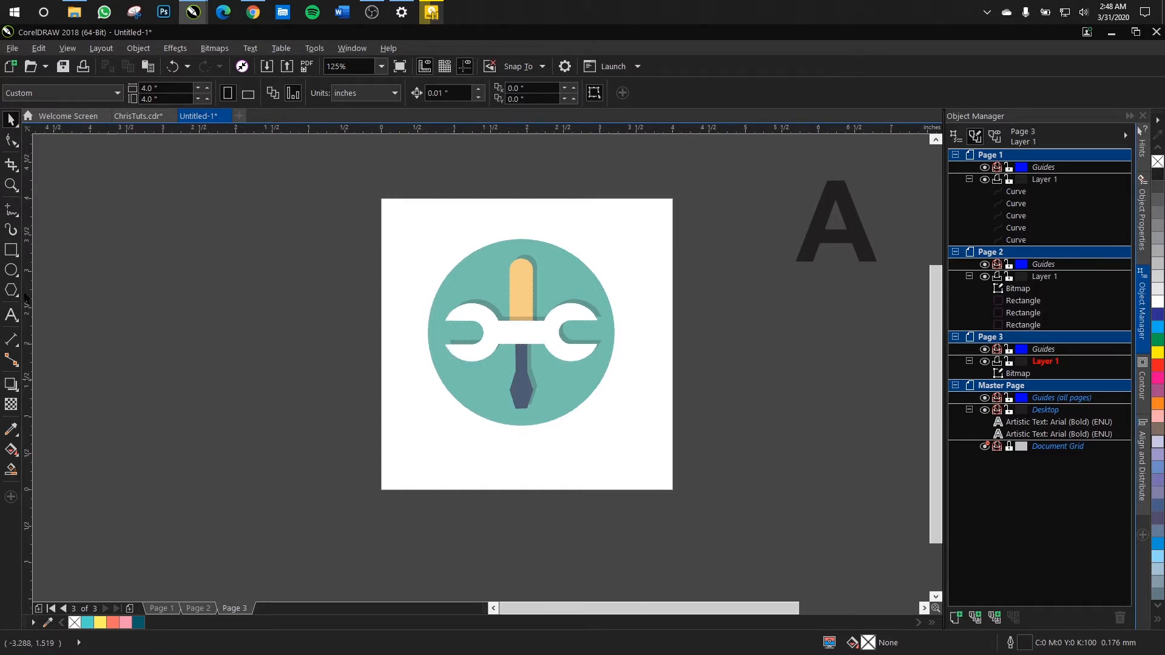
pyautogui.scroll(3, 484, 315)
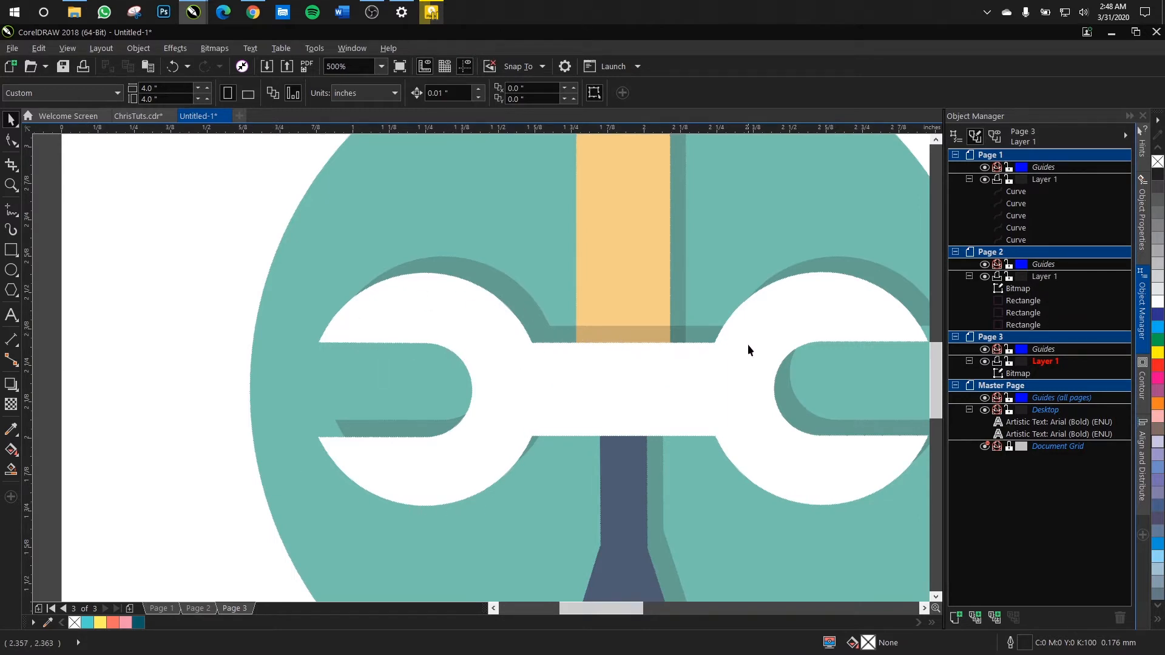
pyautogui.click(924, 608)
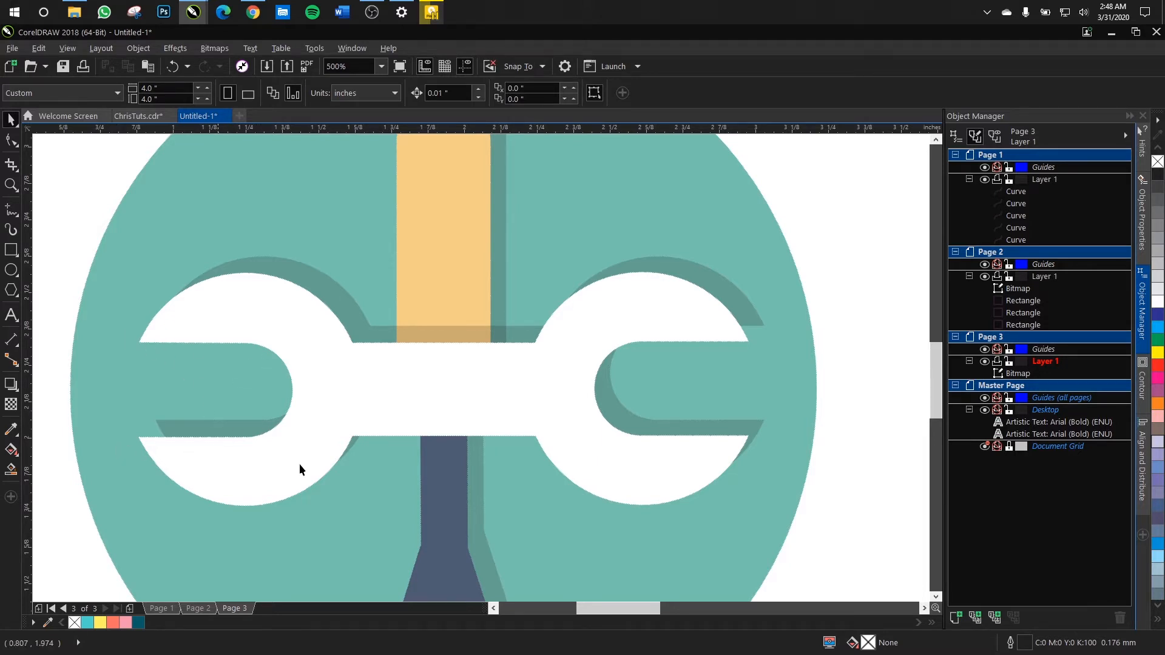
pyautogui.scroll(-4, 517, 379)
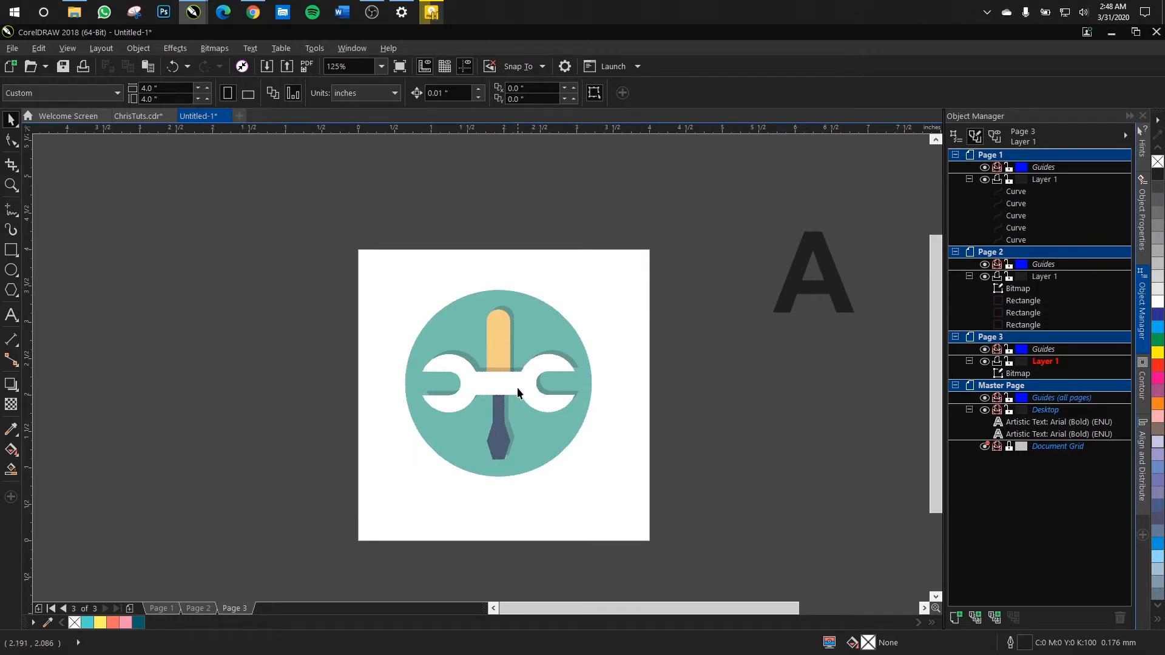
pyautogui.scroll(2, 517, 393)
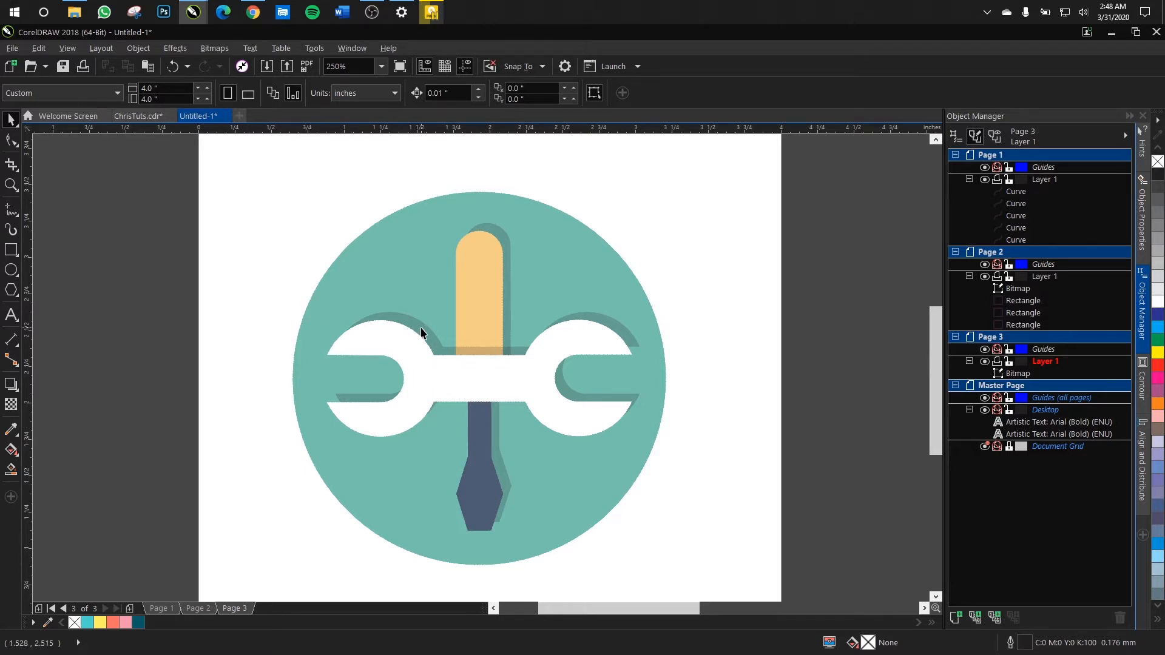
pyautogui.scroll(-2, 473, 379)
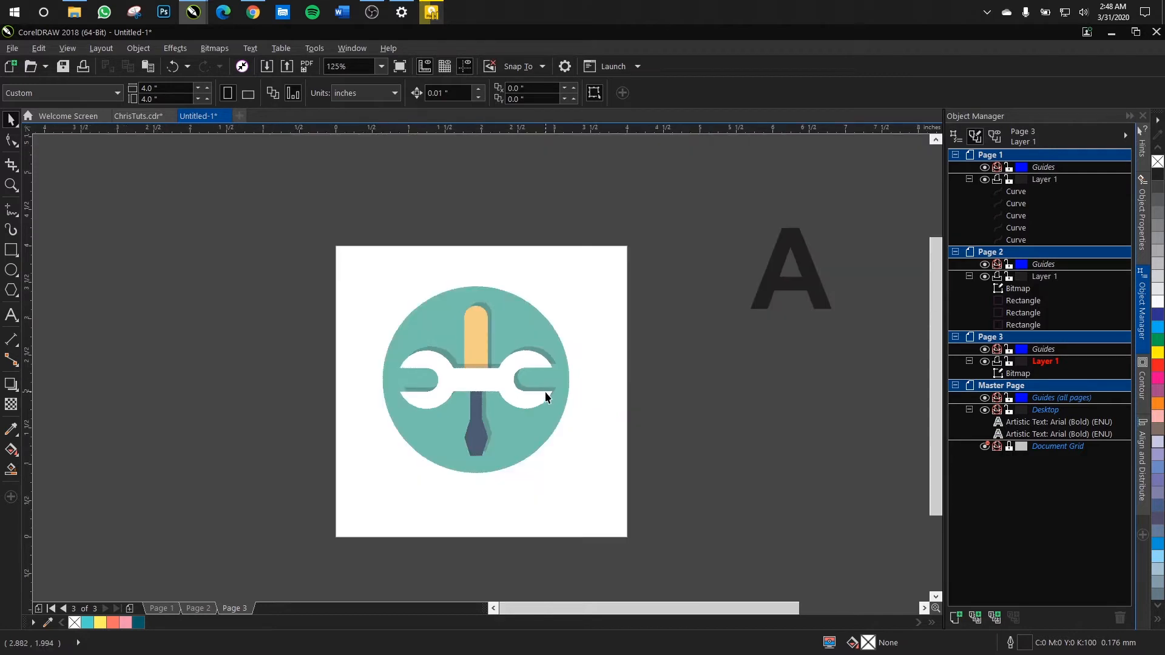
# Step: Place the reference icon bitmap outside the page, just beyond its left edge, and deselect it
pyautogui.moveTo(513, 377)
pyautogui.mouseDown()
pyautogui.moveTo(526, 390)
pyautogui.moveTo(521, 370)
pyautogui.moveTo(528, 391)
pyautogui.mouseUp()
pyautogui.scroll(-2, 559, 381)
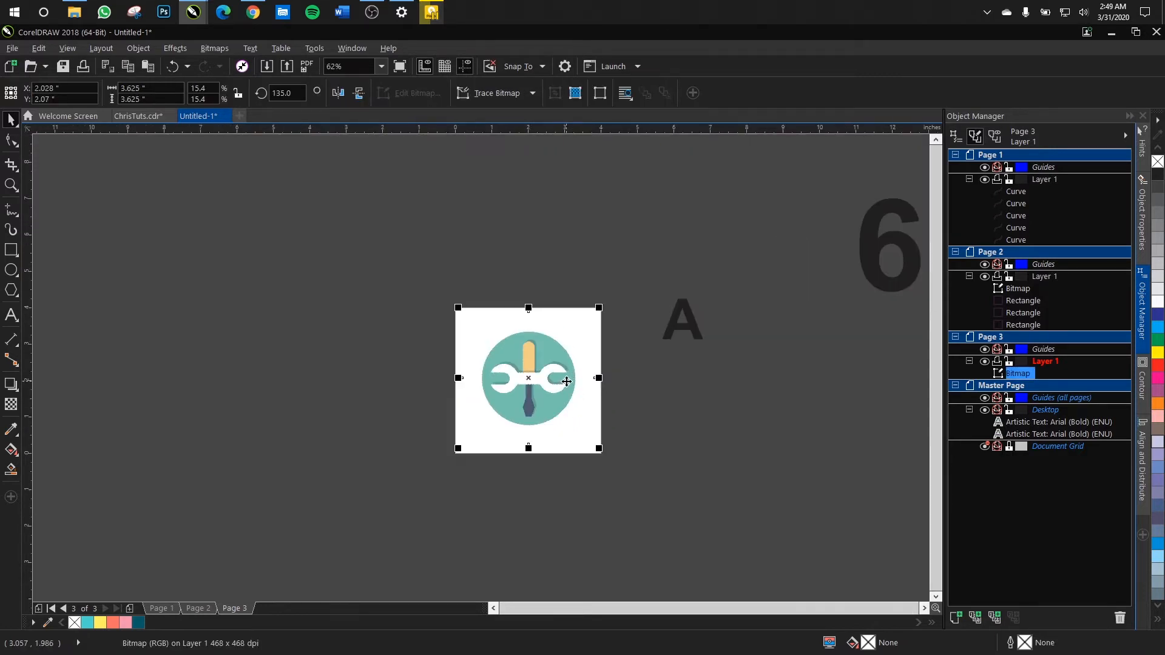
pyautogui.scroll(2, 555, 383)
pyautogui.moveTo(504, 433); pyautogui.dragTo(241, 432)
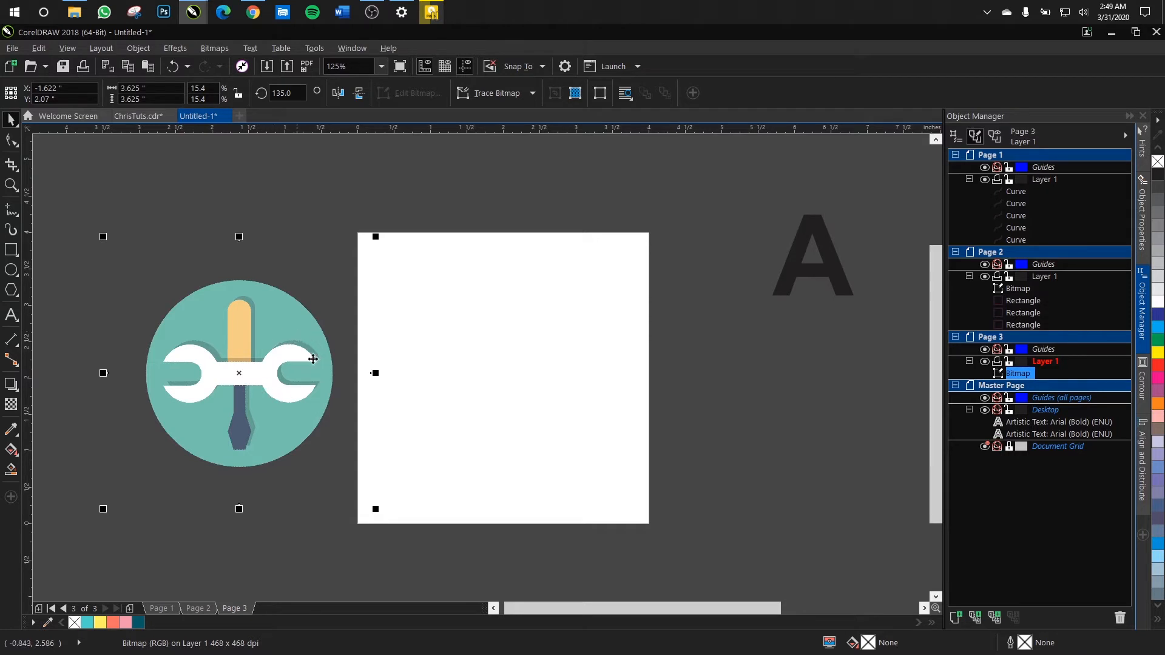
pyautogui.press('Escape')
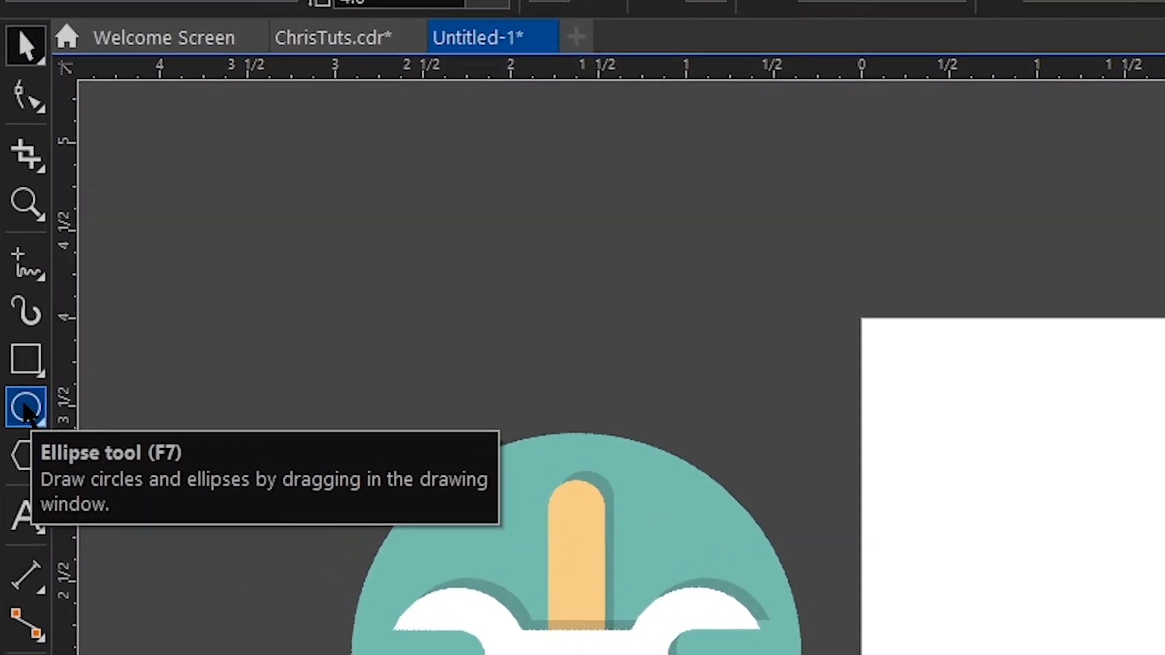
# Step: Draw a perfect circle about 1.28 inches in diameter and position it near the page's left edge at mid-height
pyautogui.click(26, 408)
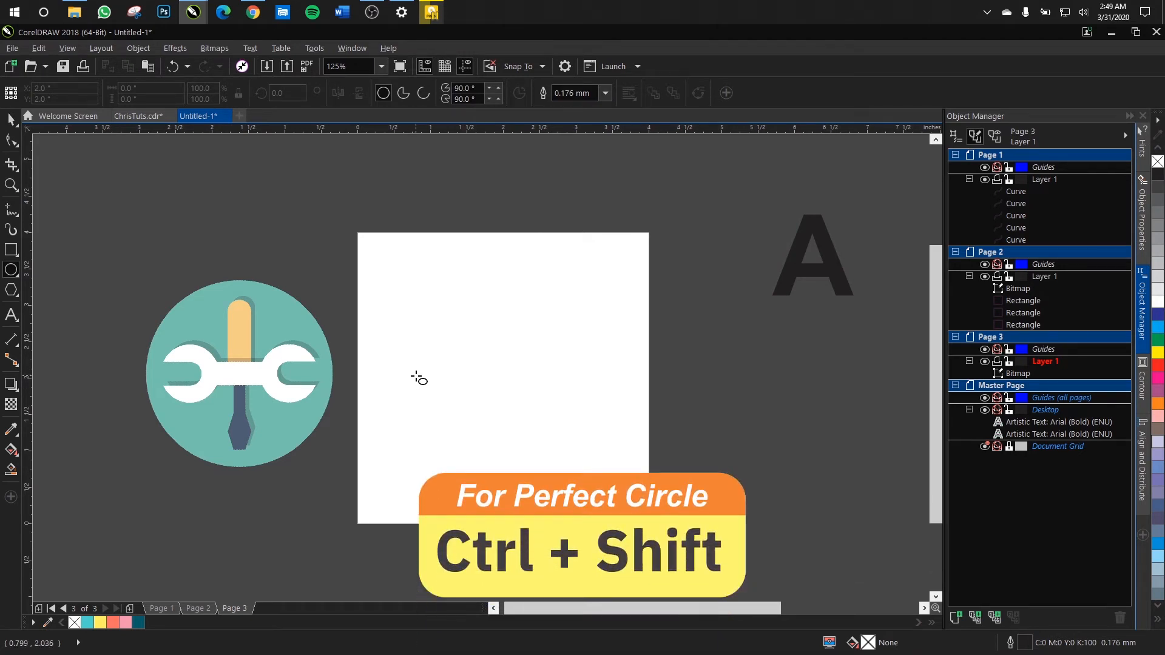
pyautogui.moveTo(407, 357); pyautogui.dragTo(442, 394)
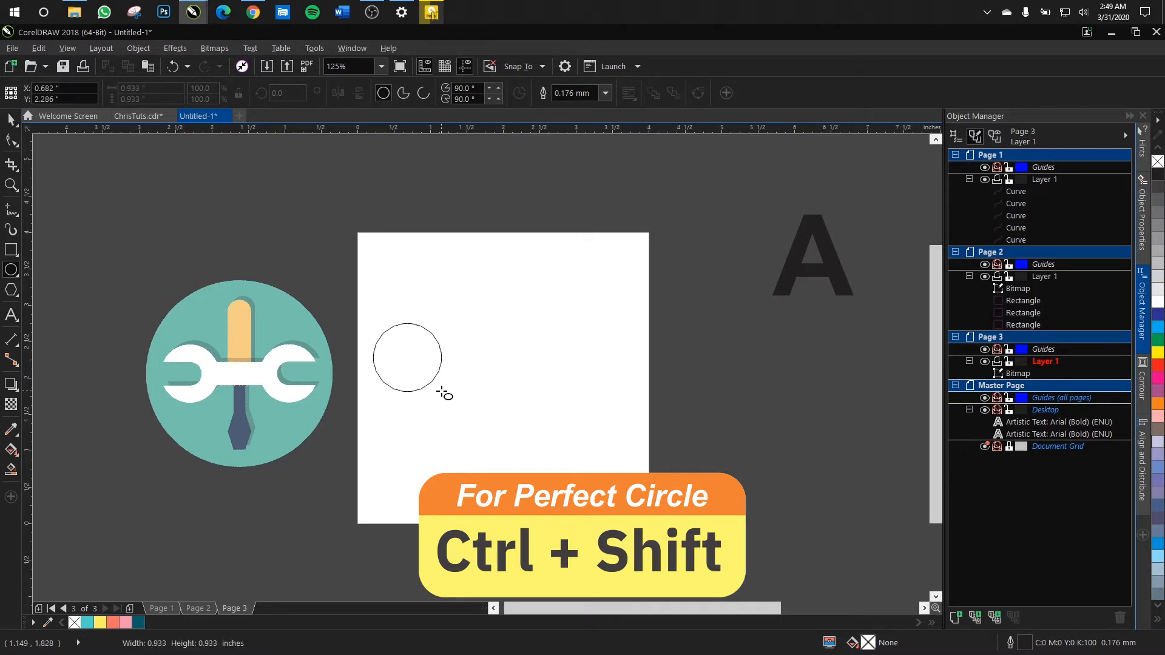
pyautogui.moveTo(442, 392)
pyautogui.mouseDown()
pyautogui.moveTo(455, 403)
pyautogui.moveTo(429, 383)
pyautogui.moveTo(459, 407)
pyautogui.mouseUp()
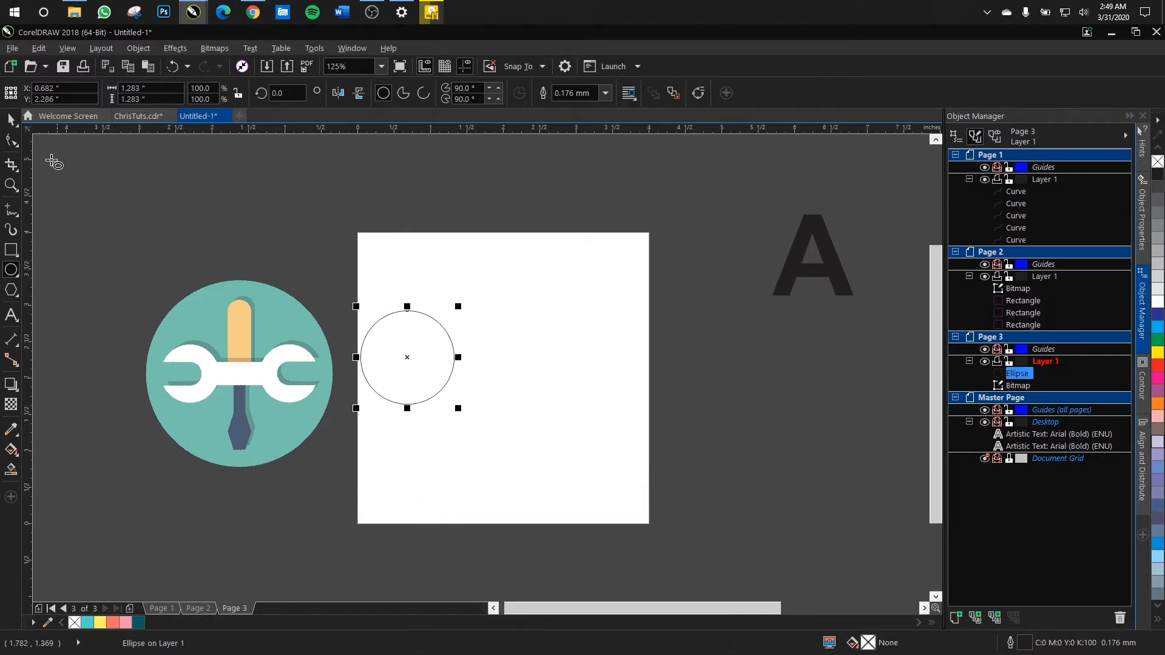
pyautogui.press('space')
pyautogui.moveTo(437, 364); pyautogui.dragTo(450, 378)
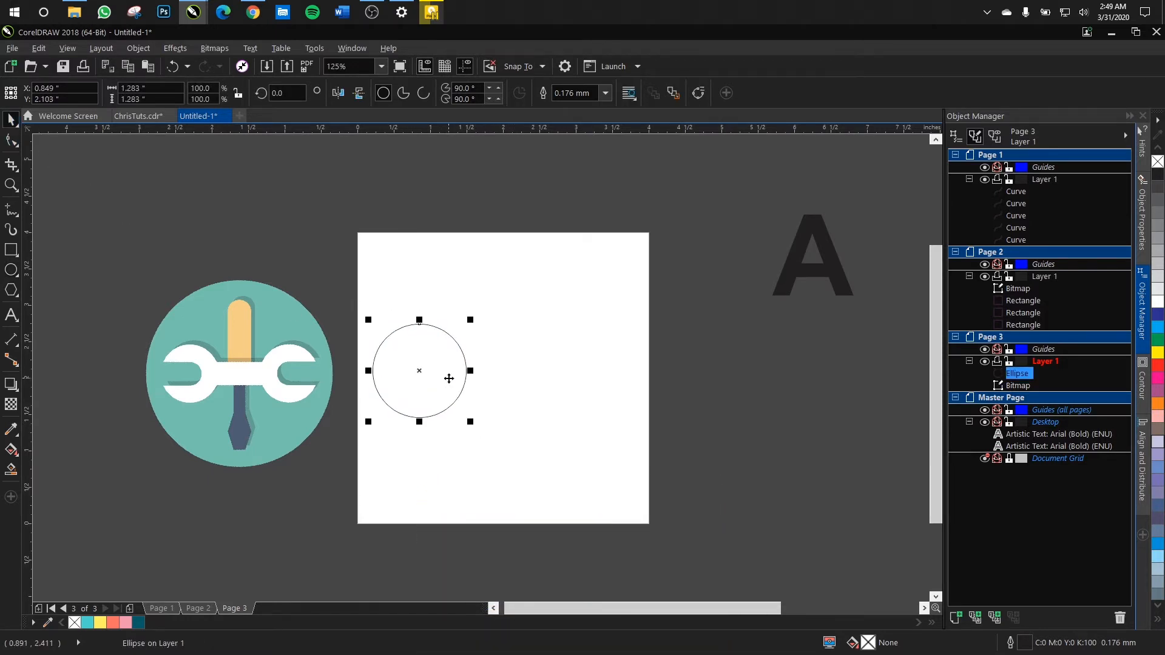
pyautogui.click(479, 259)
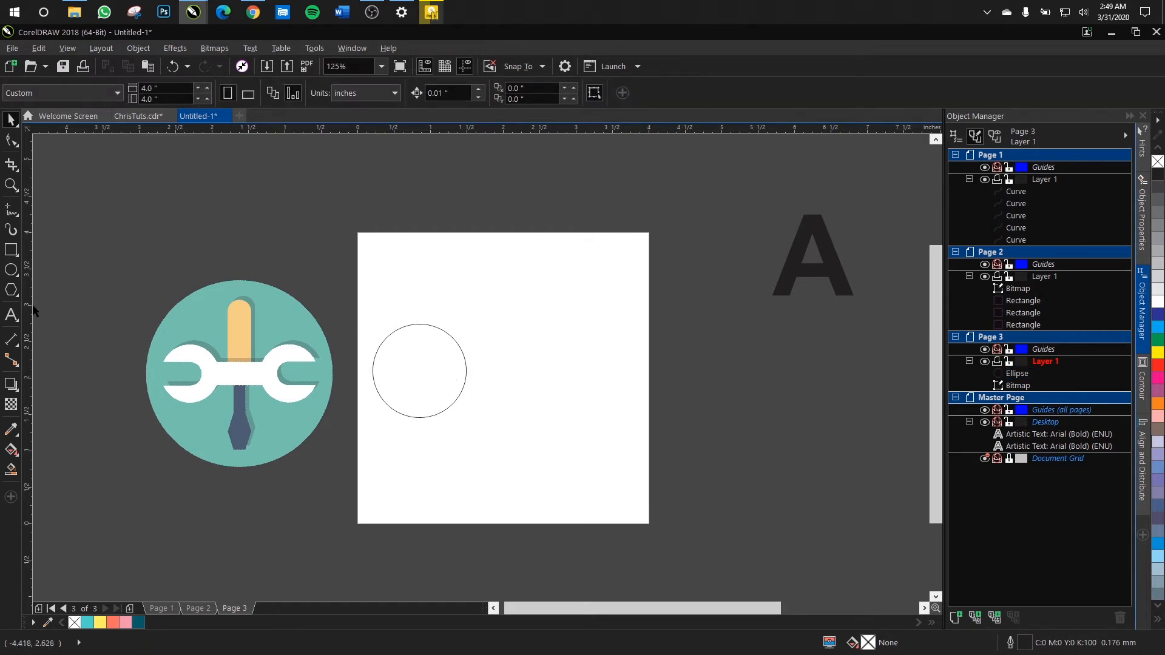
# Step: Draw a larger perfect circle about 1.78 inches in diameter in the page's right half and delete it
pyautogui.click(11, 270)
pyautogui.moveTo(589, 371)
pyautogui.mouseDown()
pyautogui.moveTo(631, 418)
pyautogui.moveTo(630, 443)
pyautogui.mouseUp()
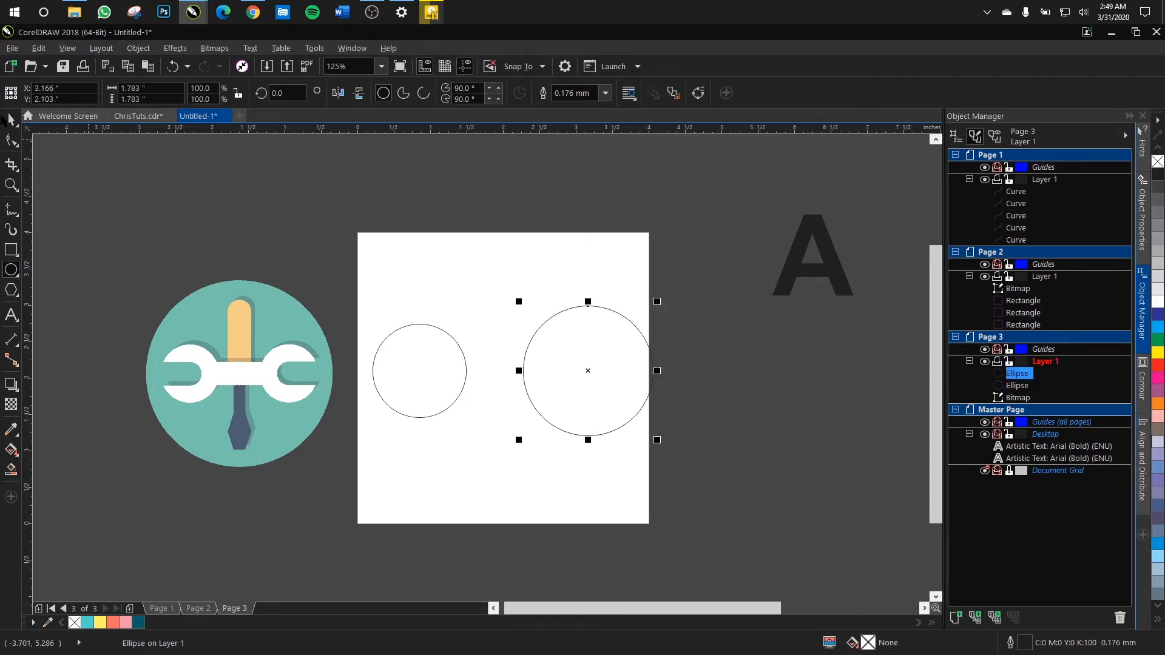
pyautogui.click(11, 119)
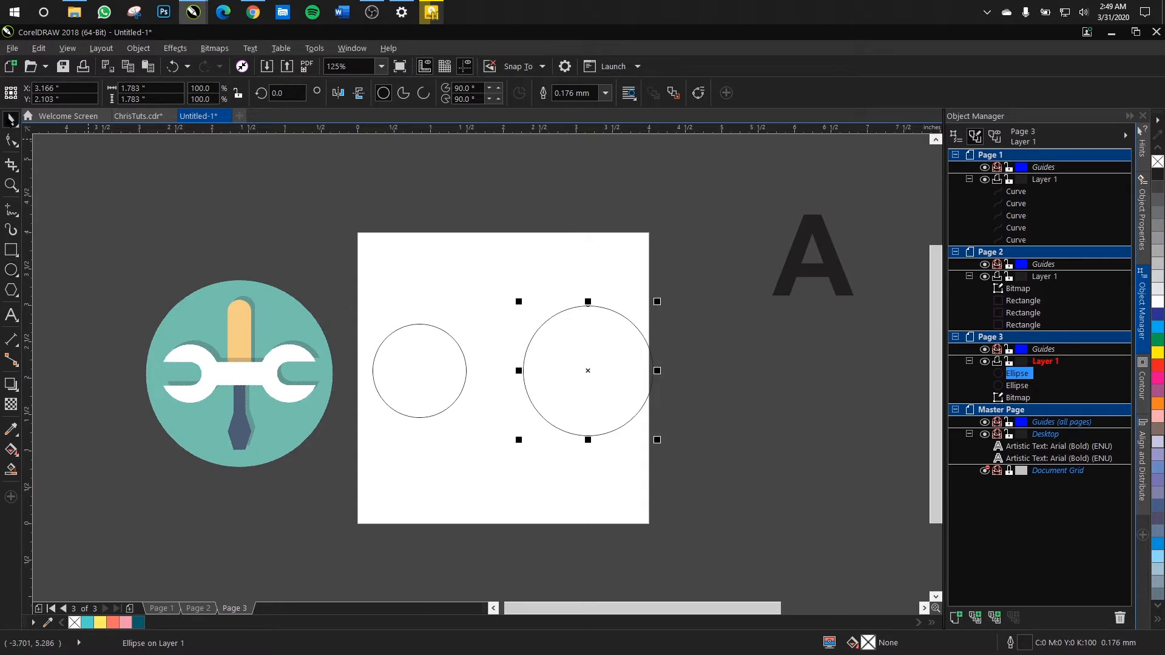
pyautogui.click(387, 380)
pyautogui.click(585, 370)
pyautogui.press('Delete')
# Step: Try out a duplicate of the remaining circle in the page's upper right area and delete that copy
pyautogui.click(445, 378)
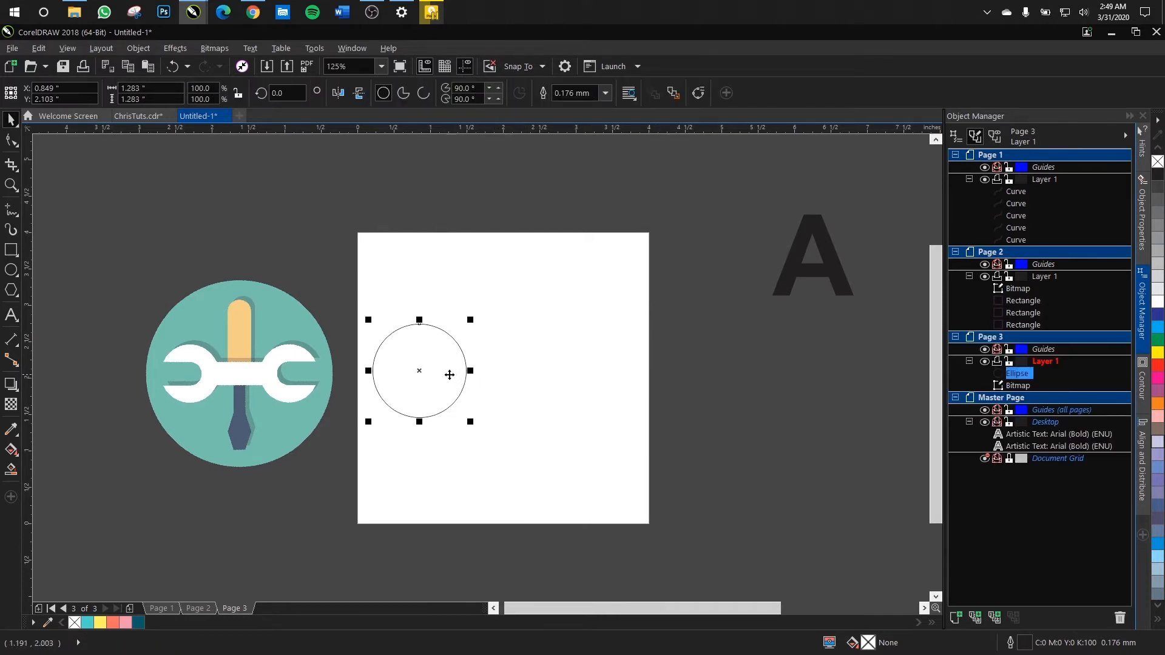
pyautogui.click(423, 374)
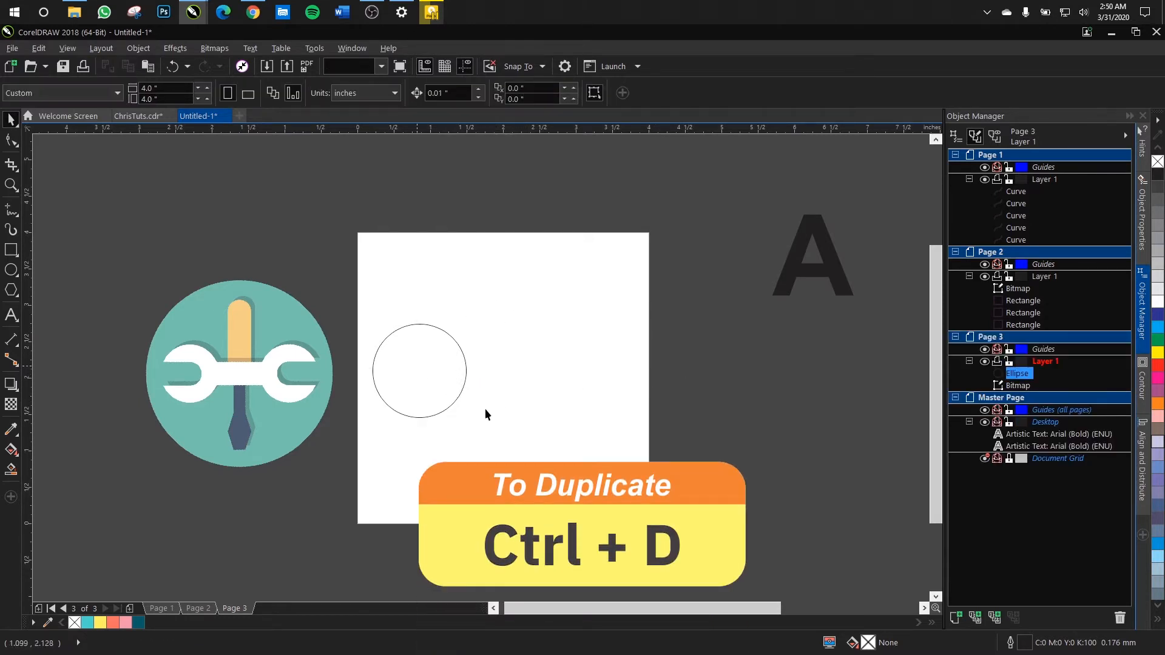
pyautogui.hotkey('ctrl', 'd')
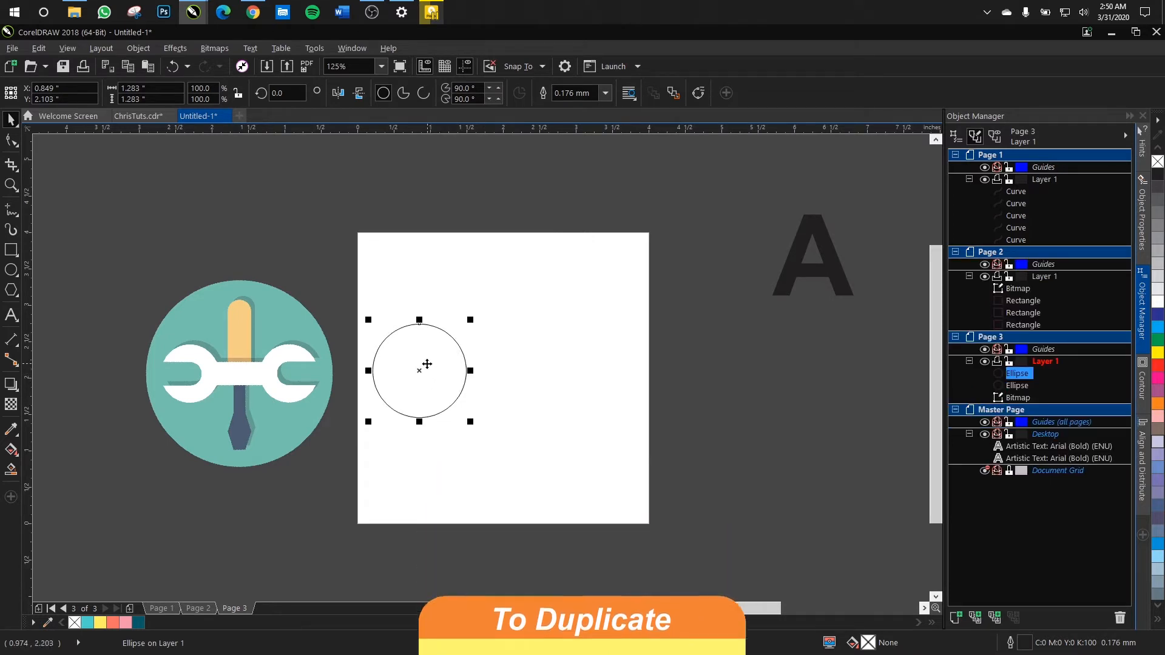
pyautogui.moveTo(426, 366); pyautogui.dragTo(556, 295)
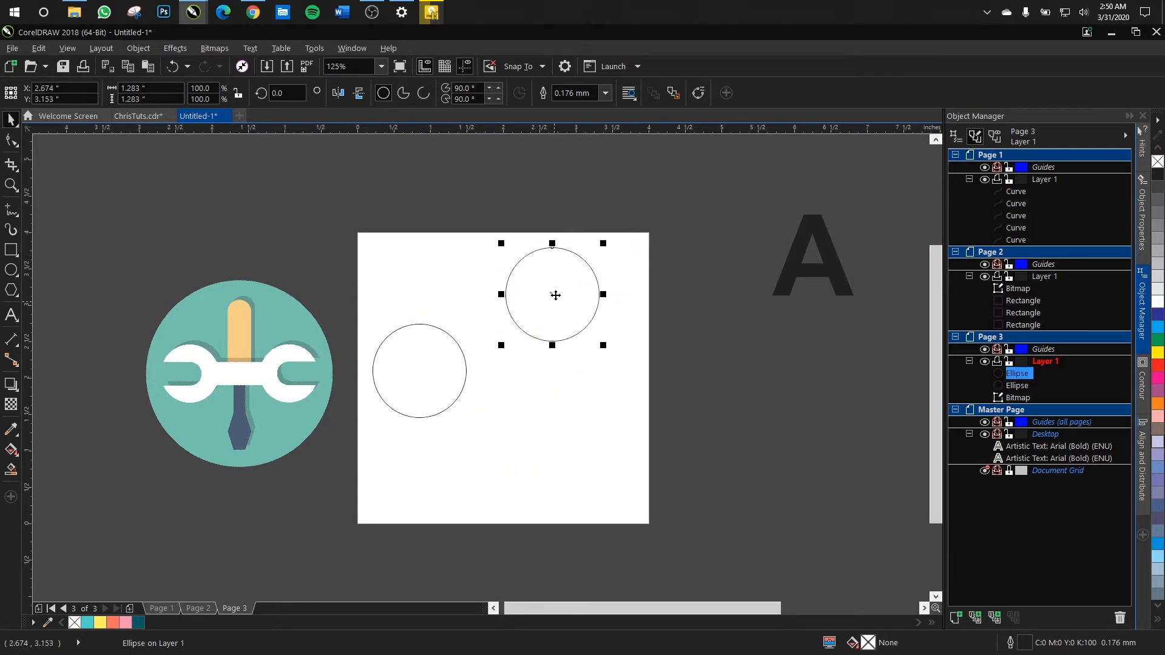
pyautogui.press('Delete')
# Step: Make a copy of the circle and place it near the page's right edge, level with the original
pyautogui.click(422, 395)
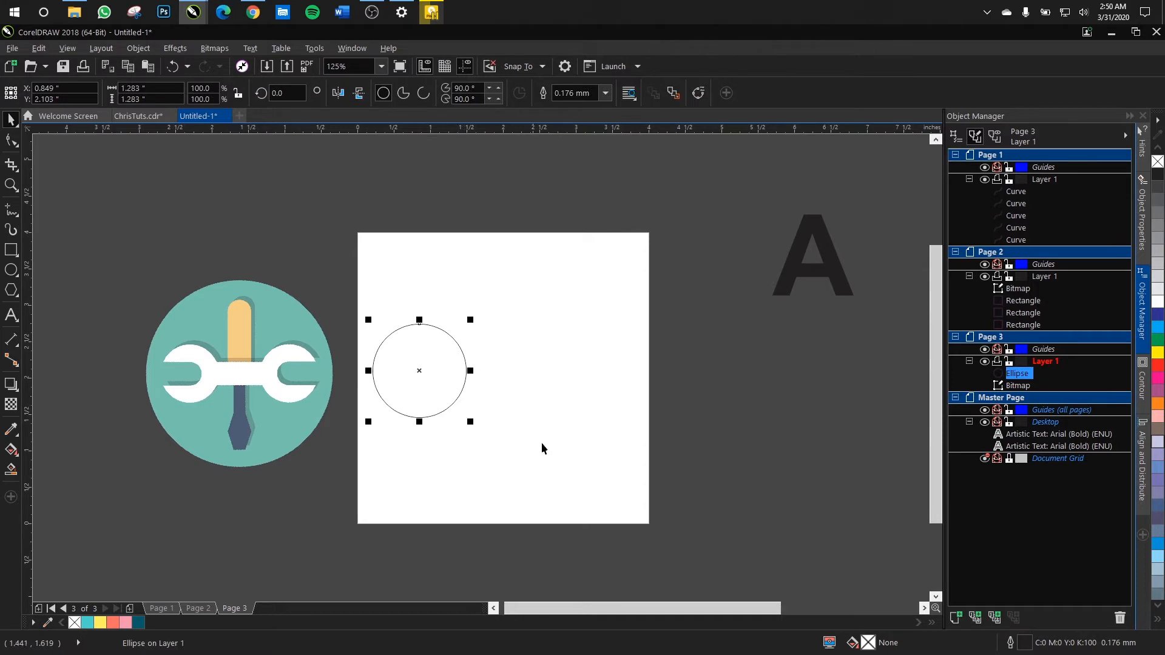
pyautogui.hotkey('ctrl', 'v')
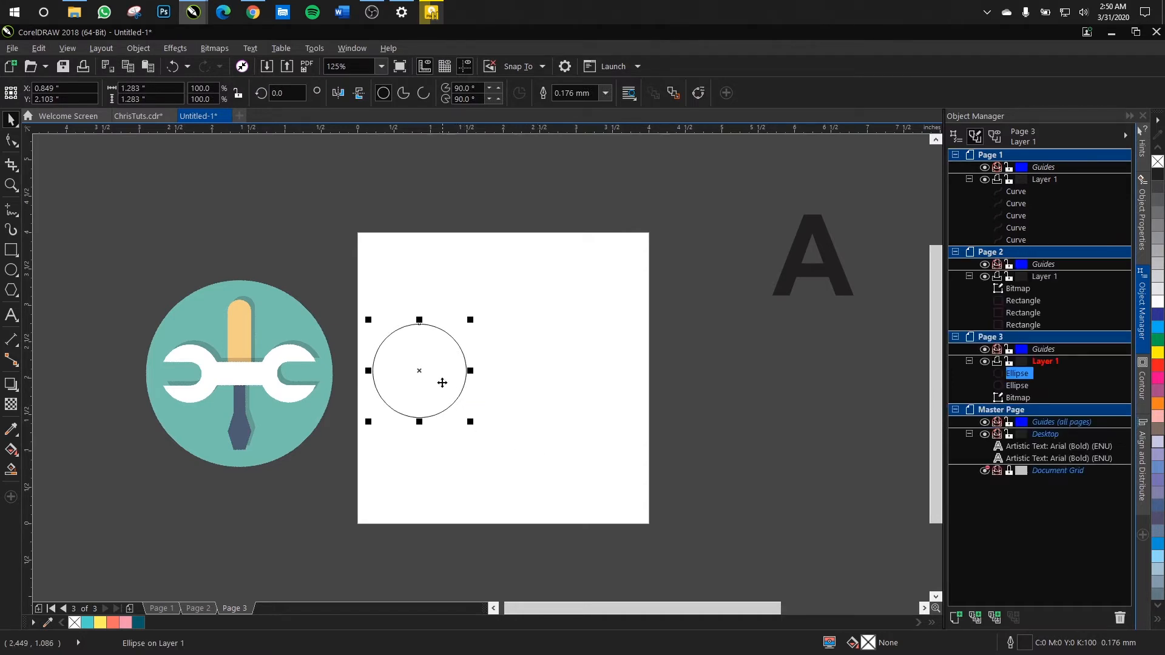
pyautogui.moveTo(436, 378); pyautogui.dragTo(591, 377)
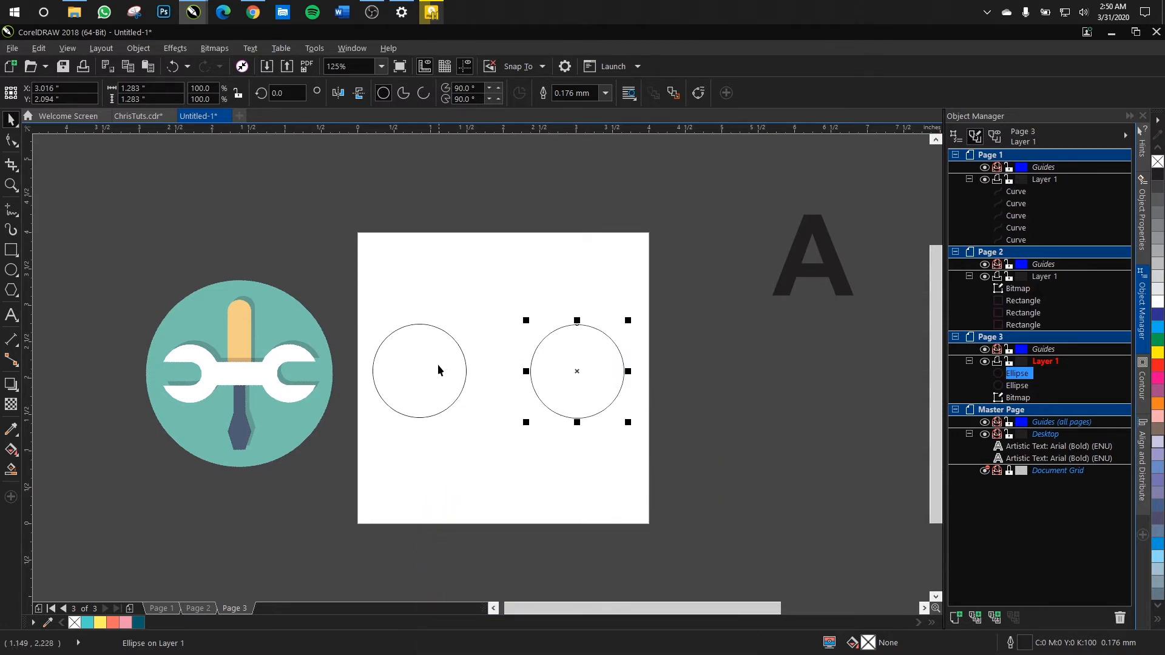
pyautogui.click(466, 371)
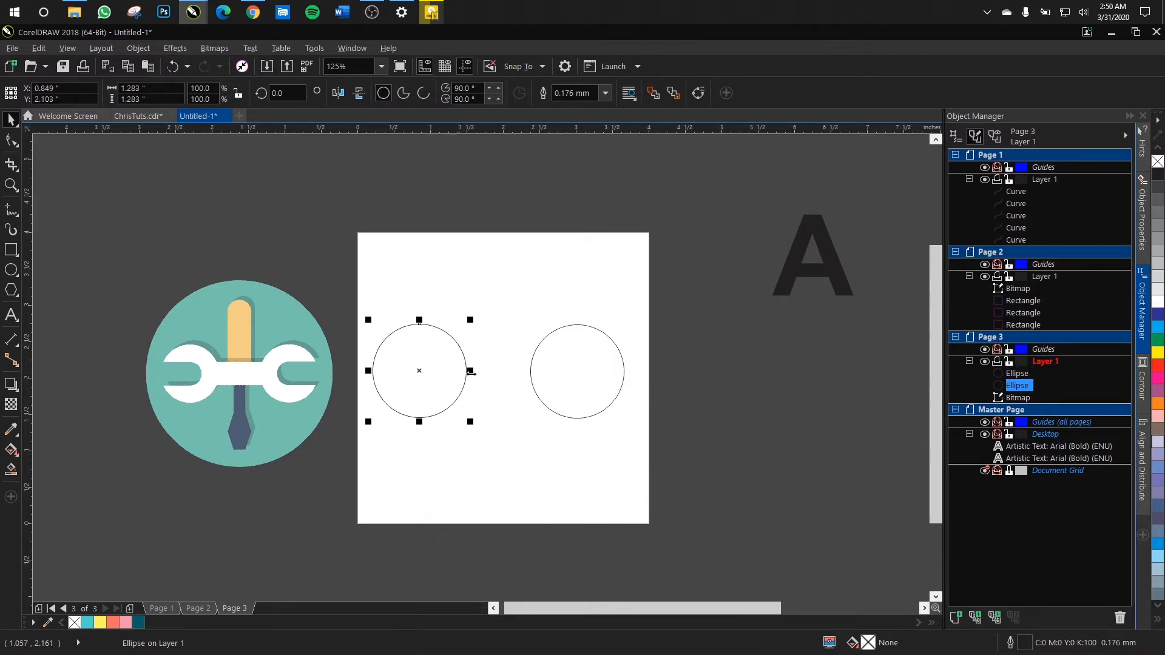
pyautogui.click(593, 374)
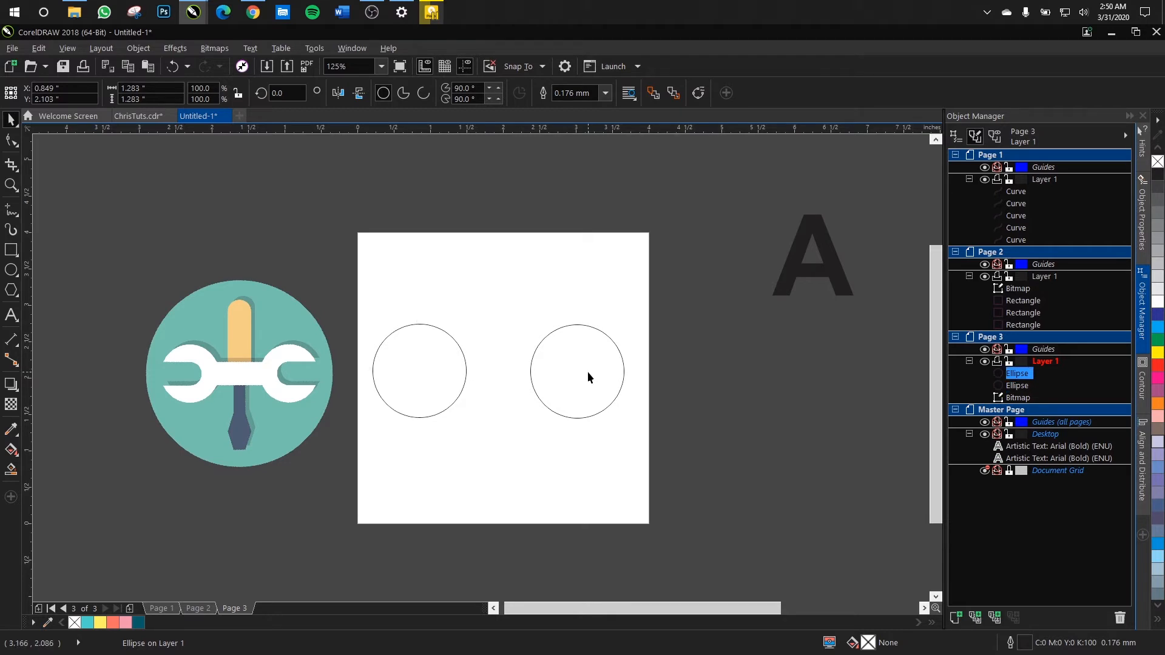
pyautogui.moveTo(622, 366); pyautogui.dragTo(629, 366)
# Step: Align the two circles exactly on the same horizontal line and leave both selected
pyautogui.moveTo(686, 276); pyautogui.dragTo(665, 298)
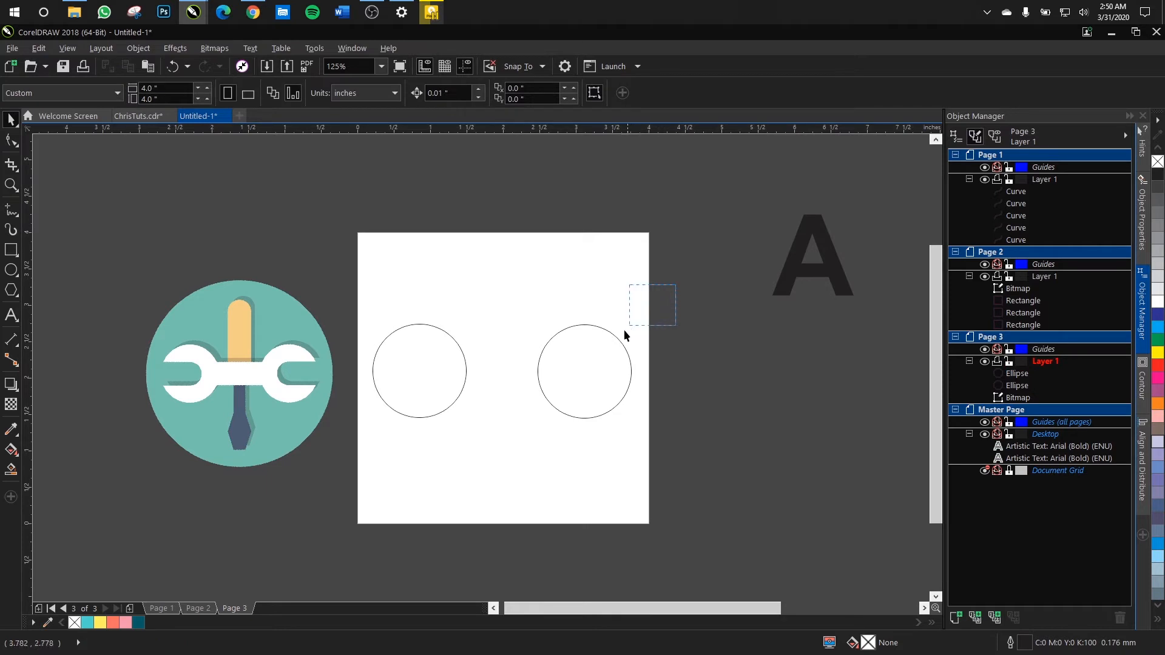
pyautogui.moveTo(625, 331); pyautogui.dragTo(339, 485)
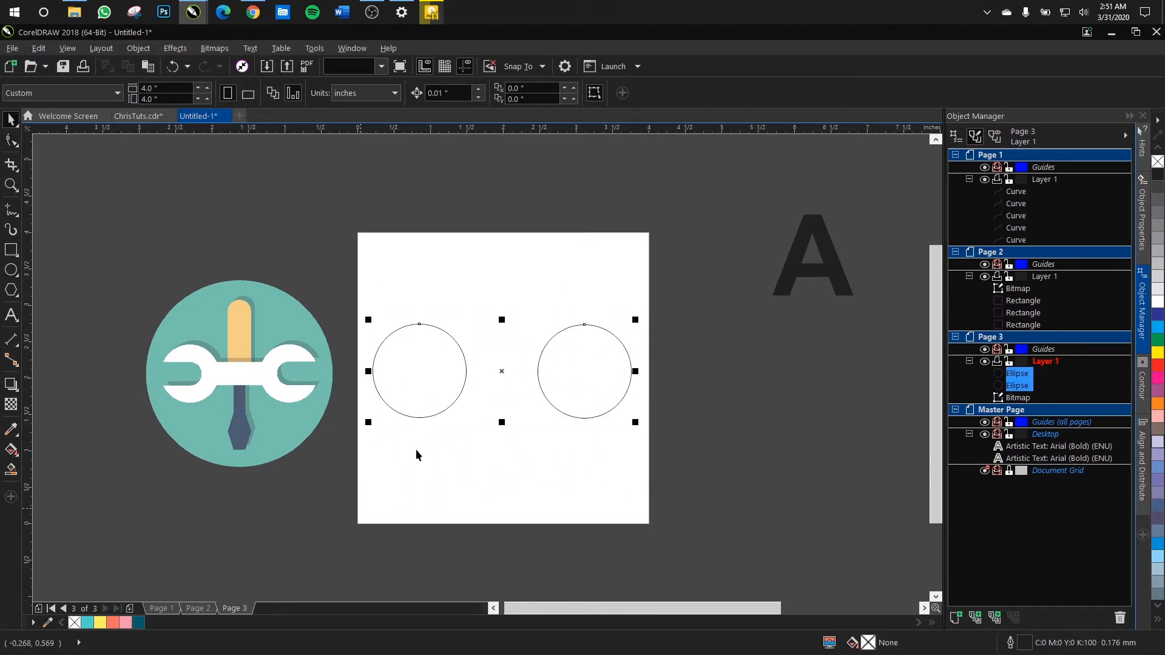
pyautogui.click(416, 455)
pyautogui.moveTo(334, 271); pyautogui.dragTo(705, 473)
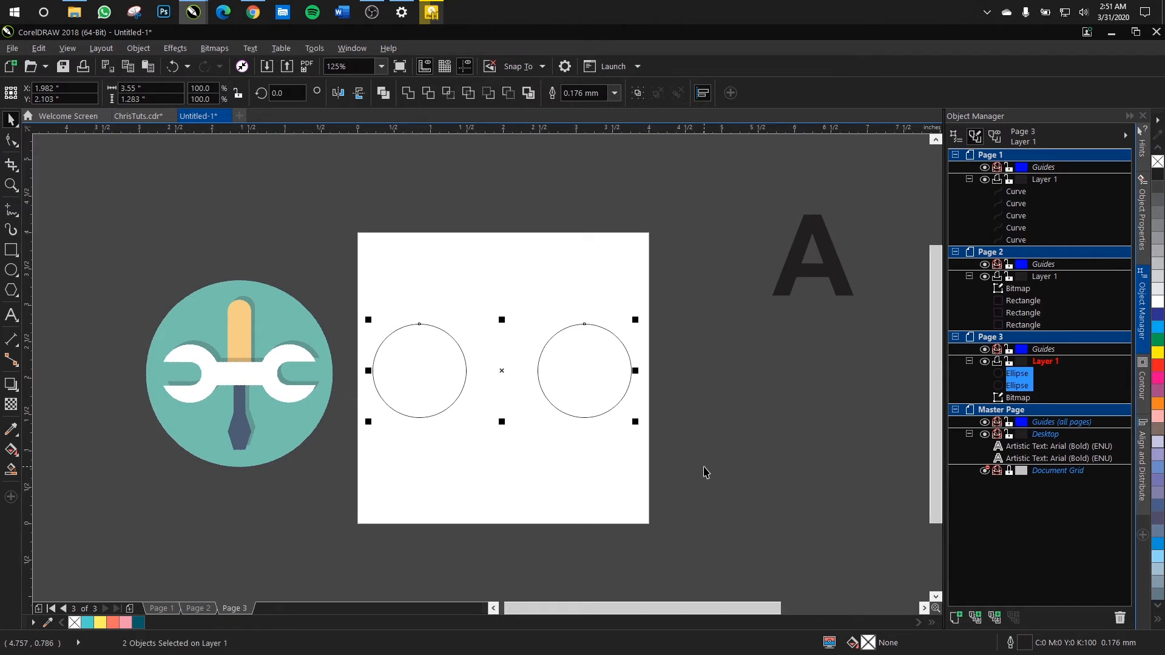
# Step: Add a horizontal guideline at about 1.453 inches along the bottom edges of both circles and leave nothing selected
pyautogui.click(698, 394)
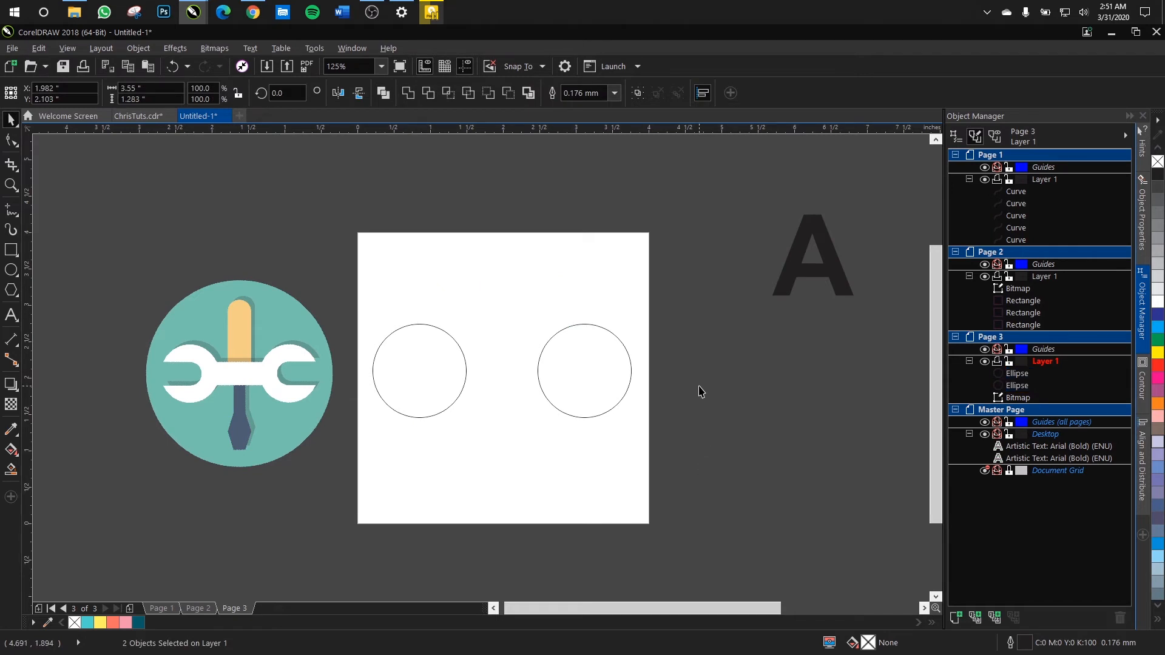
pyautogui.click(465, 363)
pyautogui.click(630, 383)
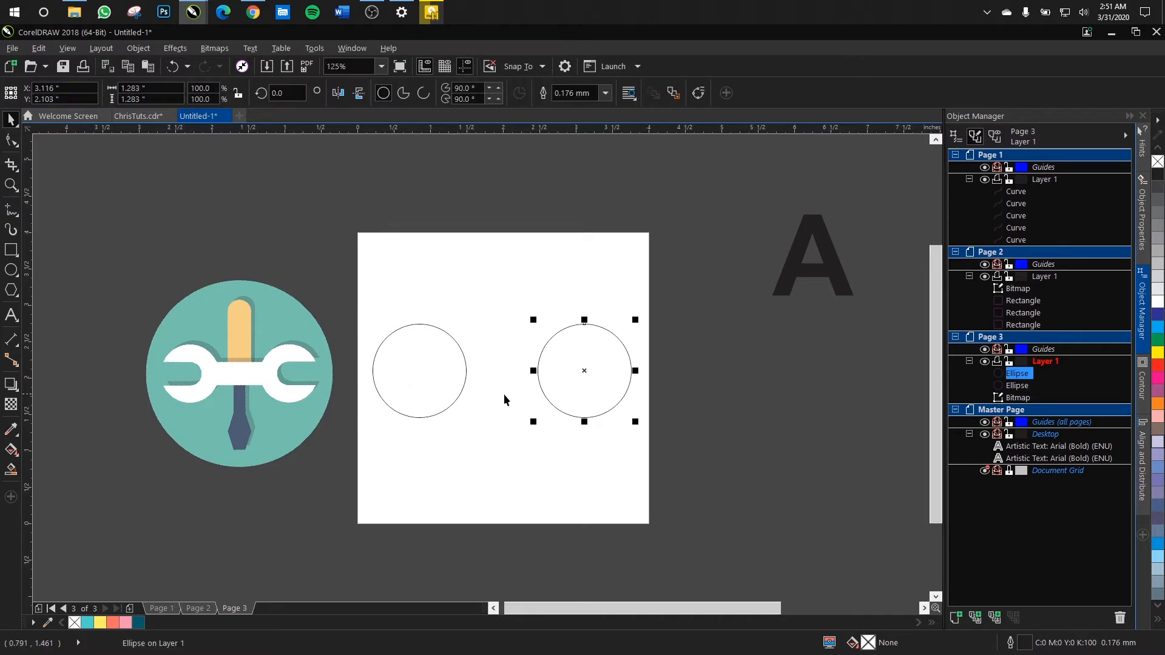
pyautogui.click(469, 161)
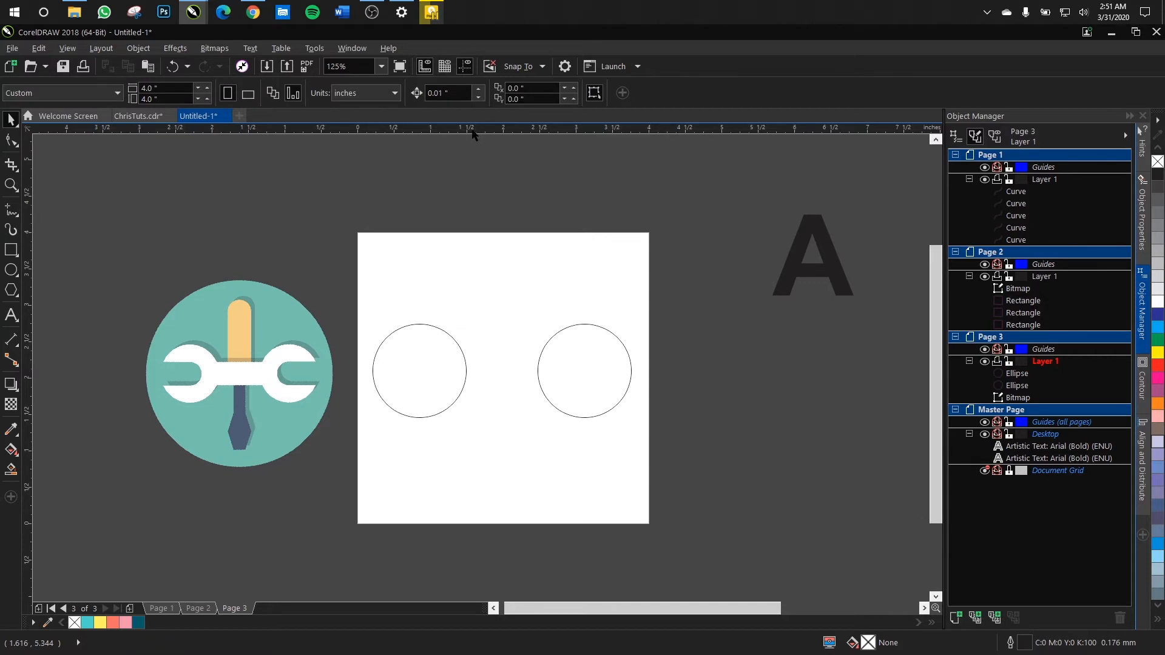
pyautogui.moveTo(472, 129); pyautogui.dragTo(568, 418)
pyautogui.scroll(2, 531, 417)
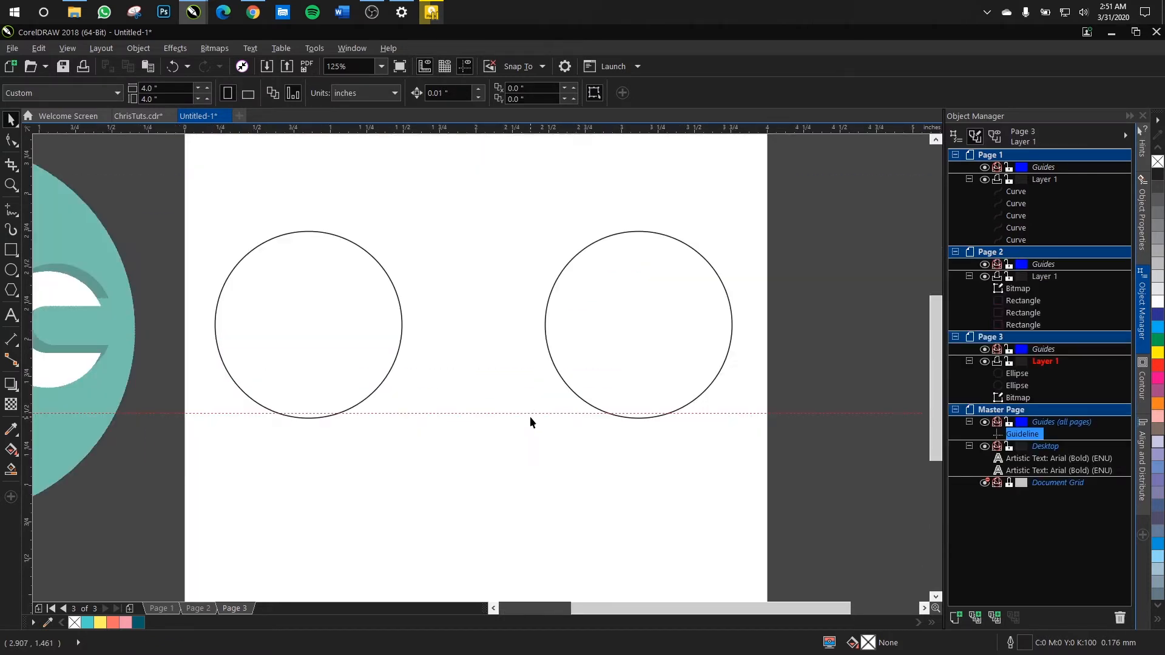
pyautogui.scroll(-1, 467, 410)
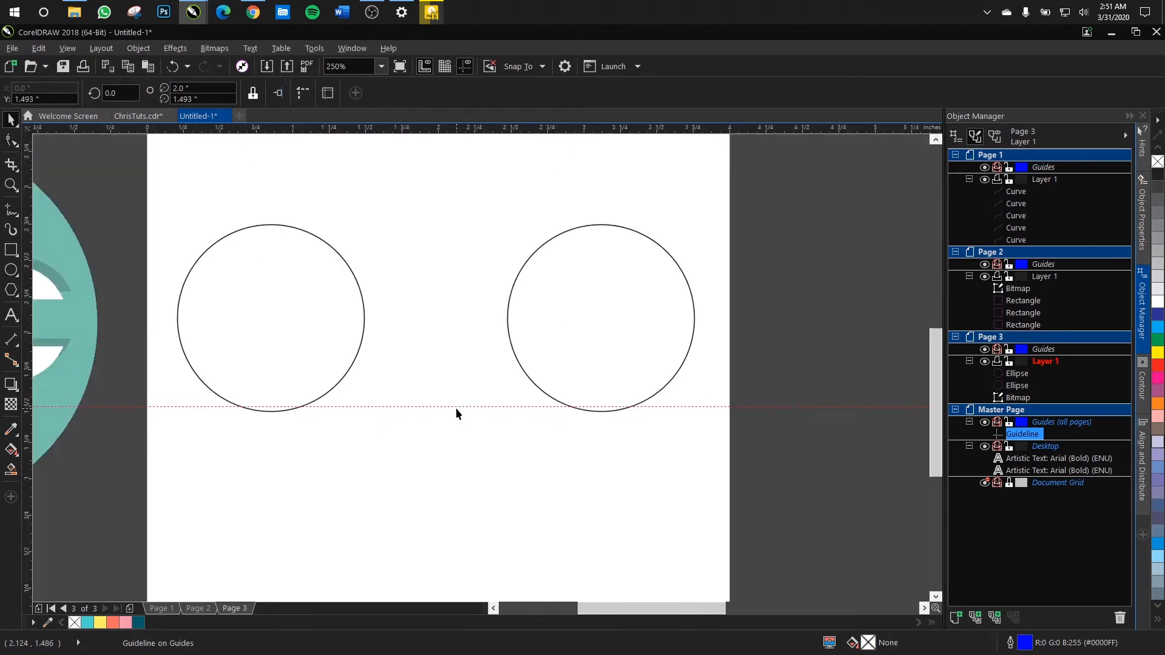
pyautogui.moveTo(456, 408); pyautogui.dragTo(444, 414)
pyautogui.scroll(-2, 403, 413)
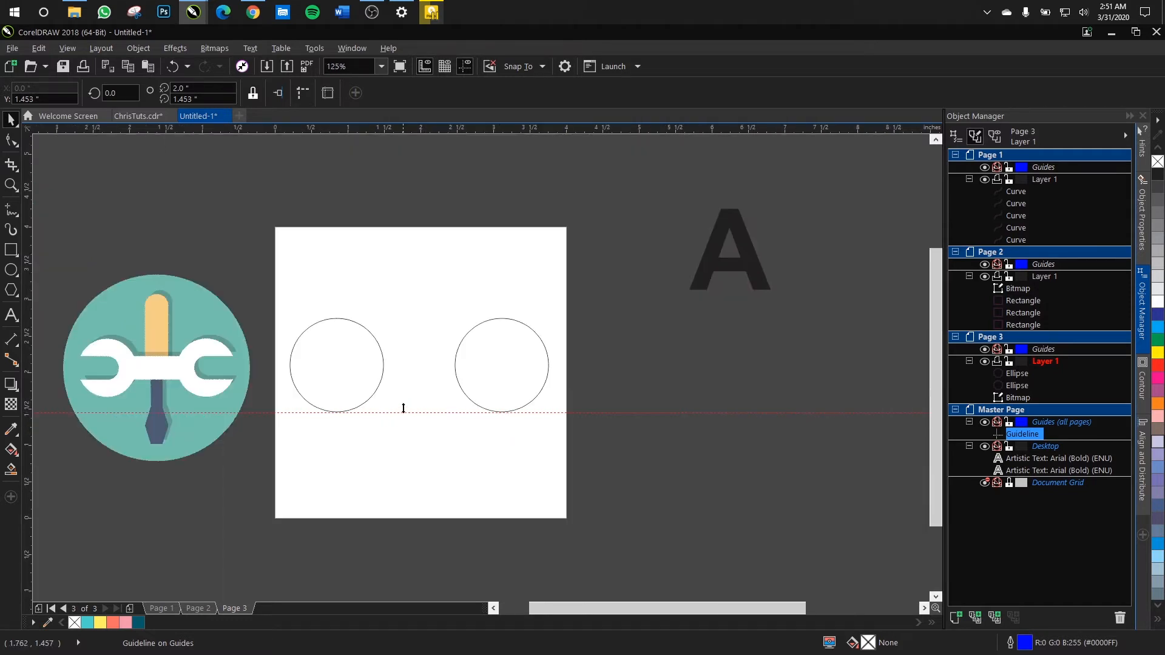
pyautogui.click(349, 366)
pyautogui.click(522, 364)
pyautogui.click(501, 278)
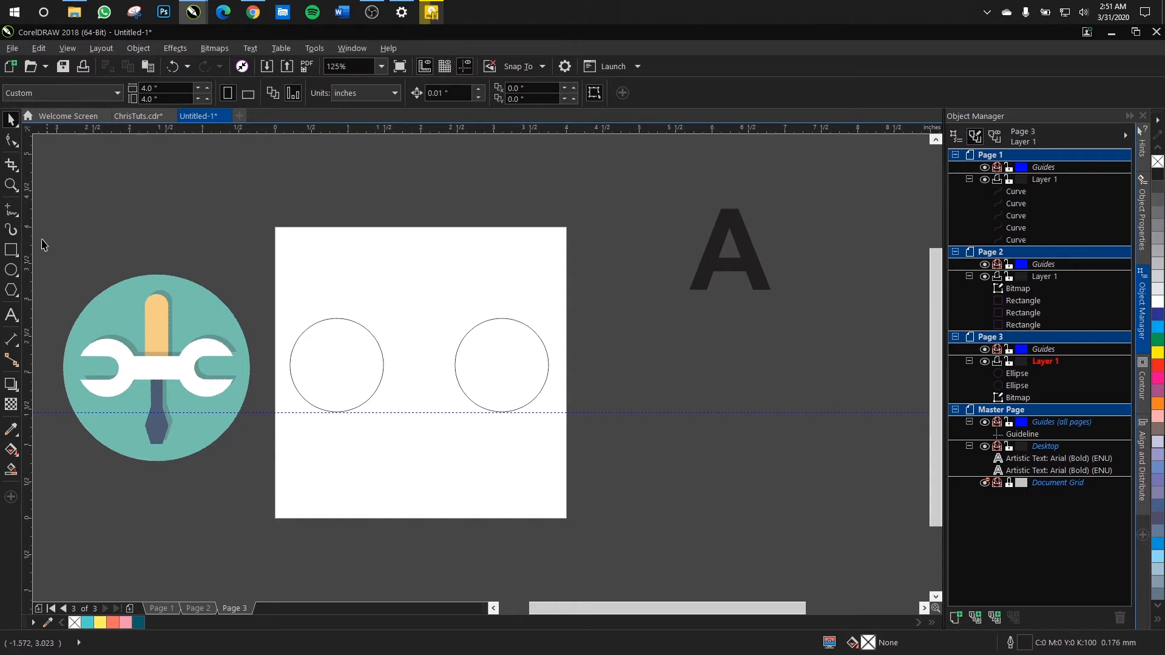
# Step: Draw a horizontal rectangle about 1.625 by 0.458 inches that bridges the two circles and overlaps both
pyautogui.click(11, 249)
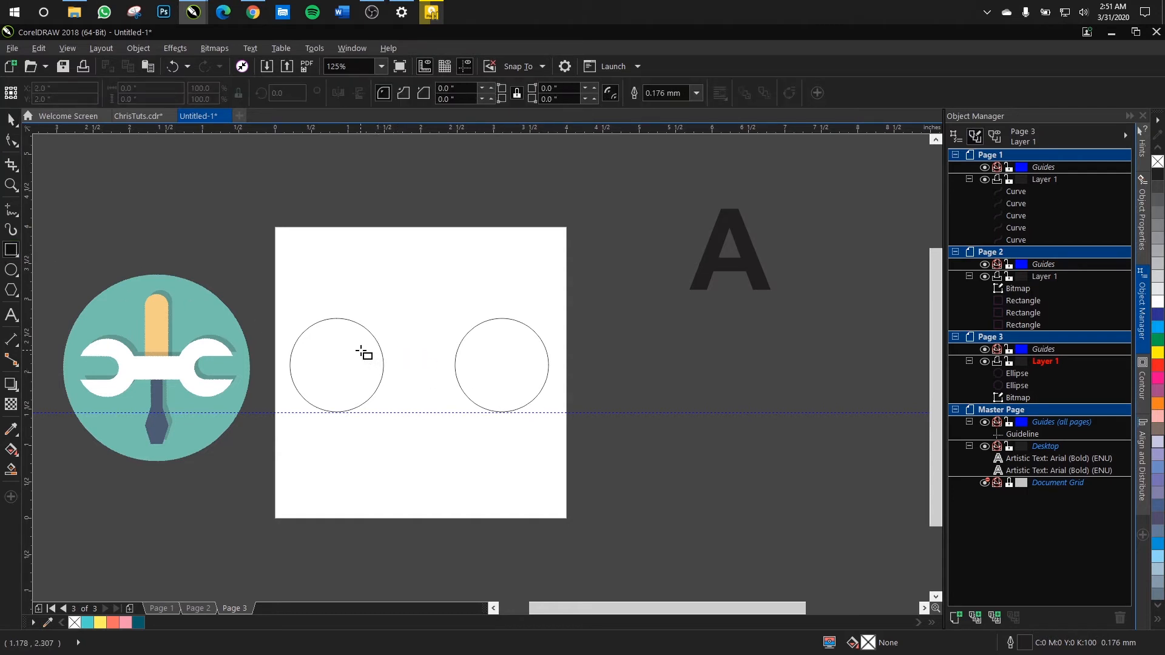
pyautogui.moveTo(360, 350)
pyautogui.mouseDown()
pyautogui.moveTo(427, 385)
pyautogui.moveTo(480, 385)
pyautogui.mouseUp()
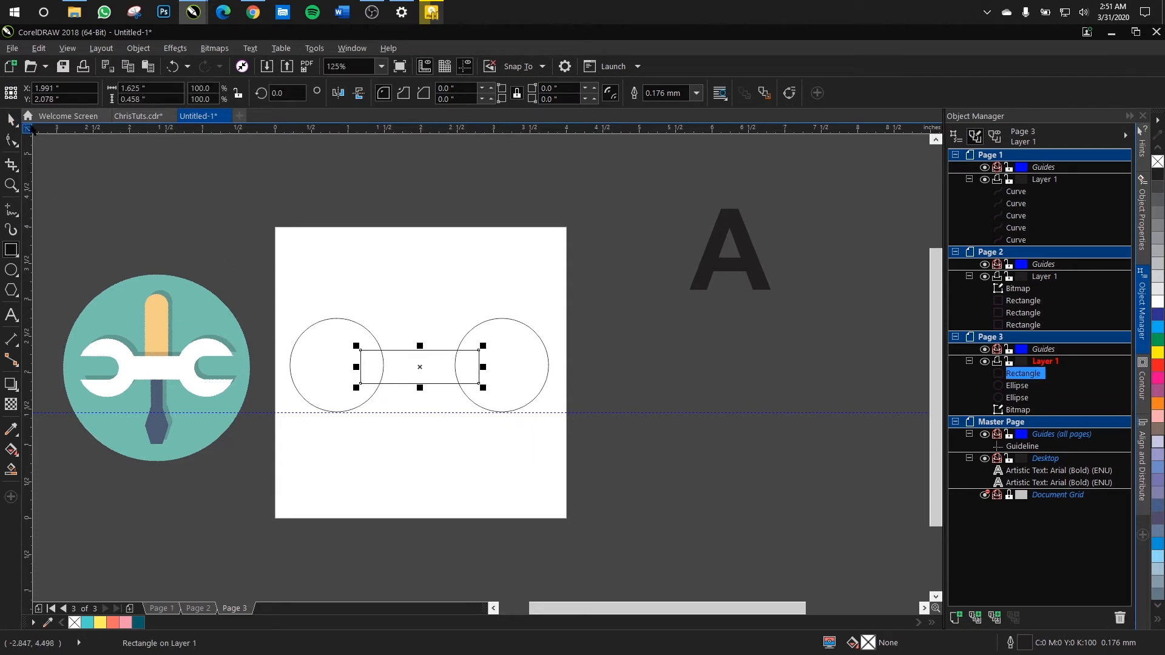
pyautogui.click(11, 120)
pyautogui.click(312, 213)
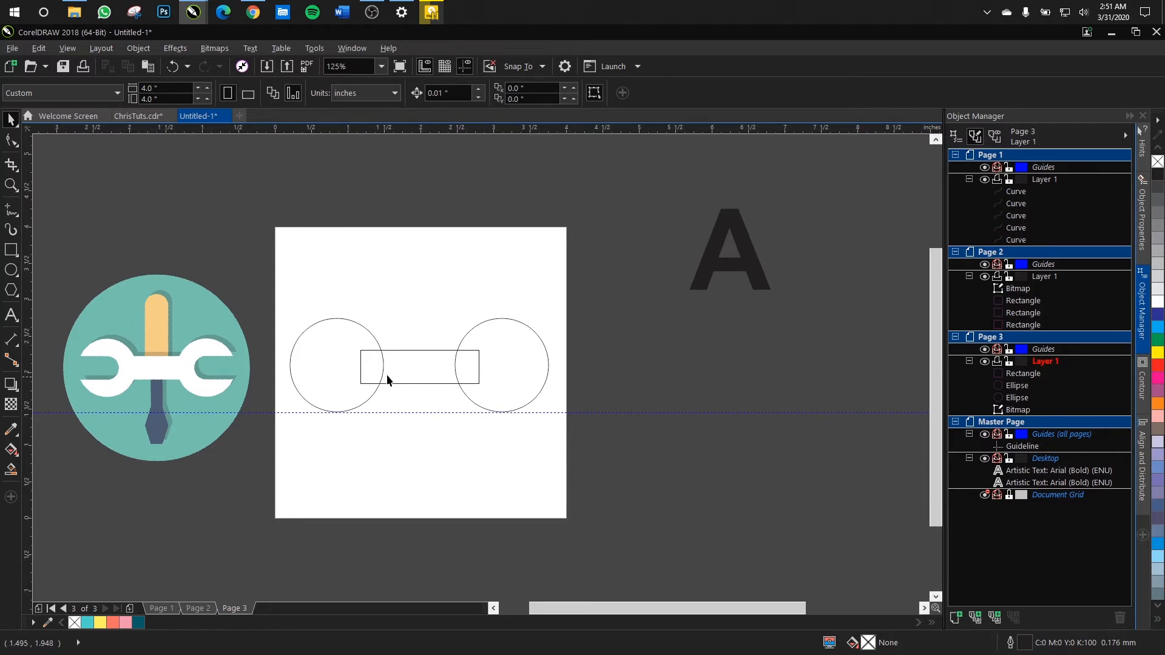
# Step: Weld the two circles and the connecting rectangle into a single wrench outline
pyautogui.click(425, 366)
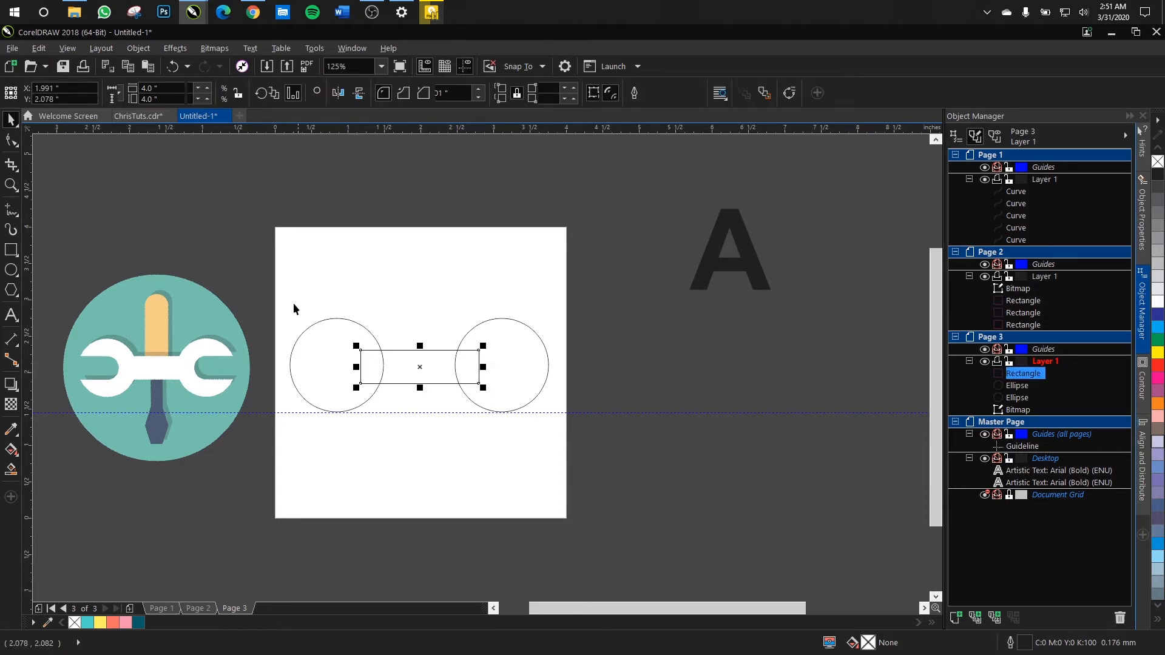
pyautogui.moveTo(254, 278); pyautogui.dragTo(434, 296)
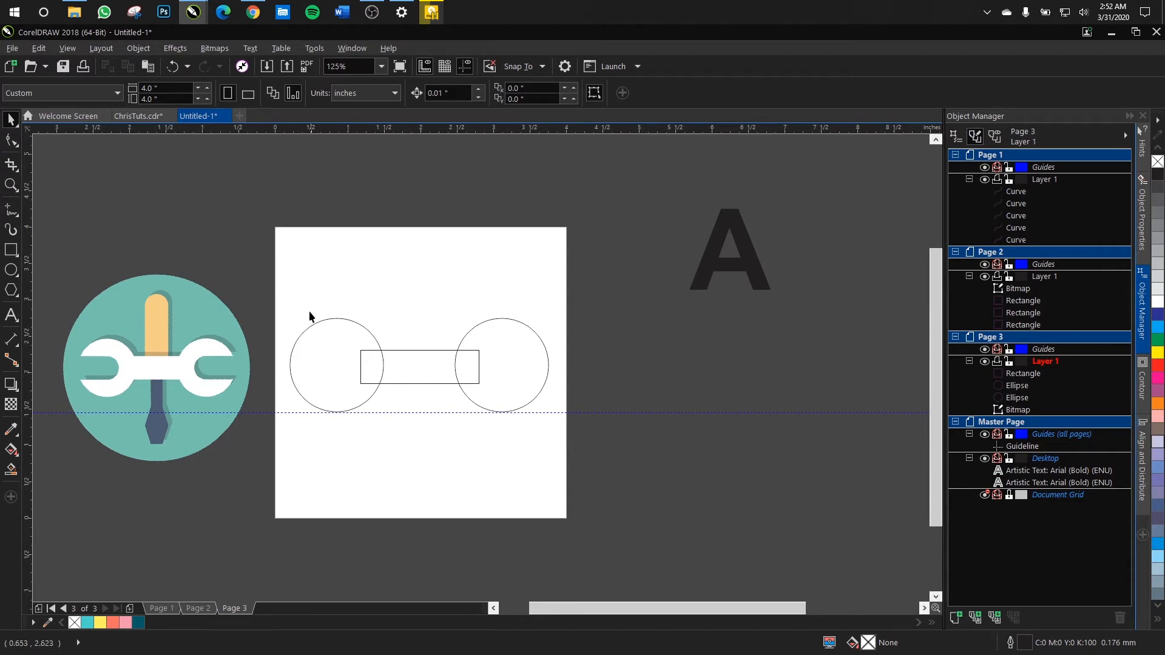
pyautogui.moveTo(270, 274); pyautogui.dragTo(595, 455)
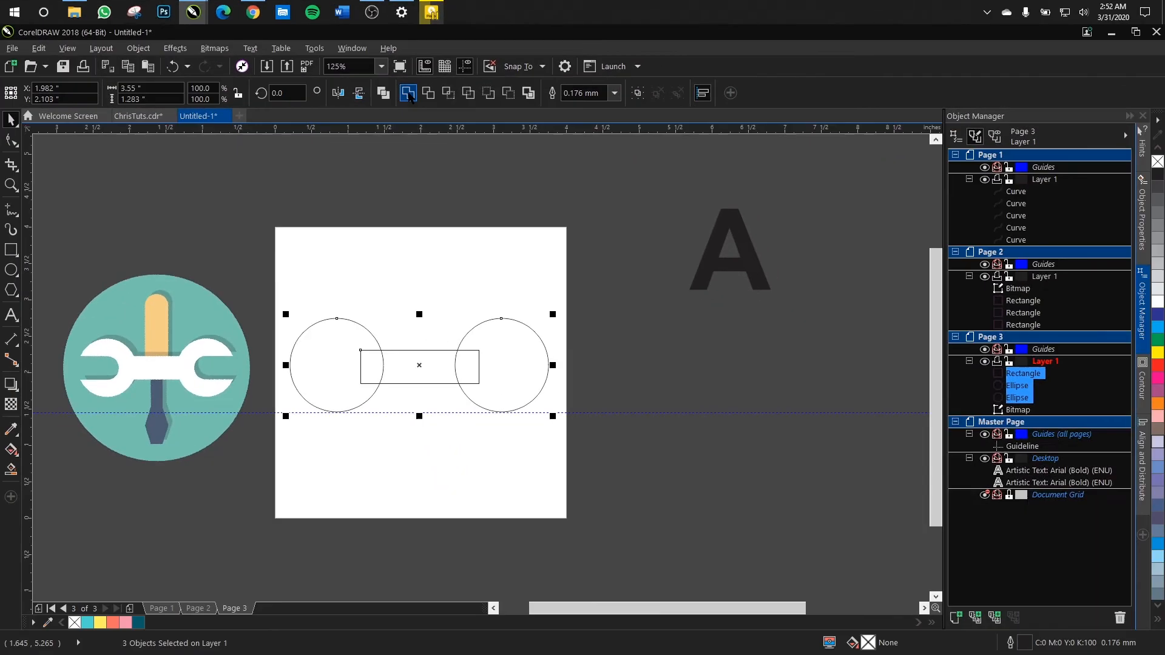
pyautogui.click(419, 130)
pyautogui.click(289, 300)
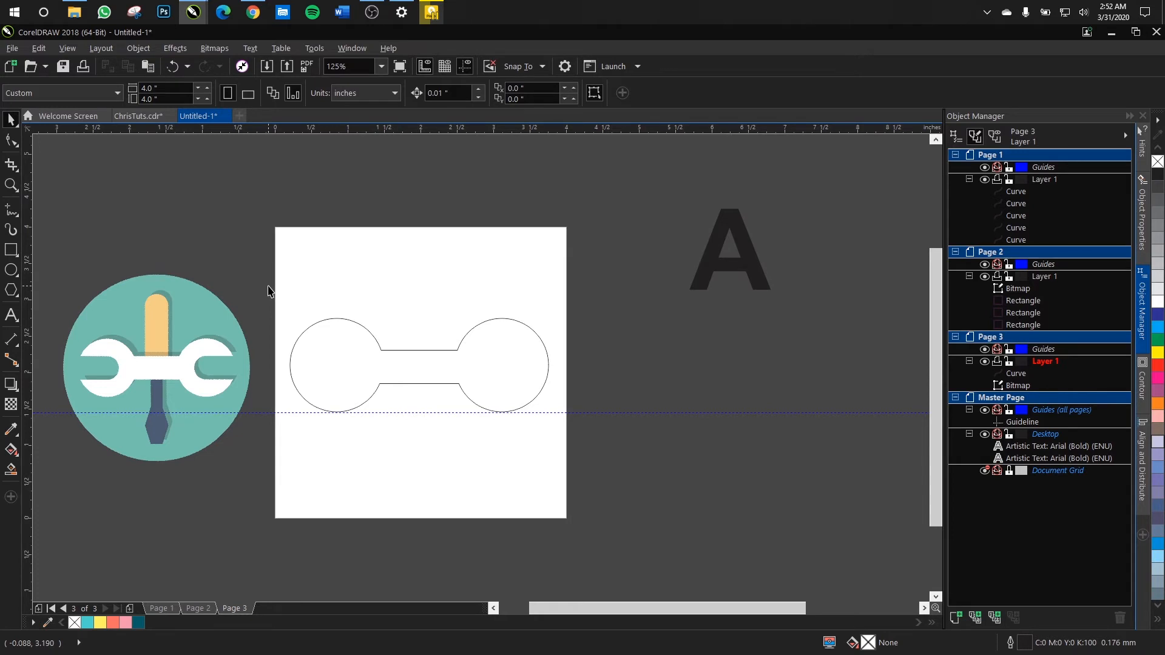
pyautogui.moveTo(267, 285); pyautogui.dragTo(581, 433)
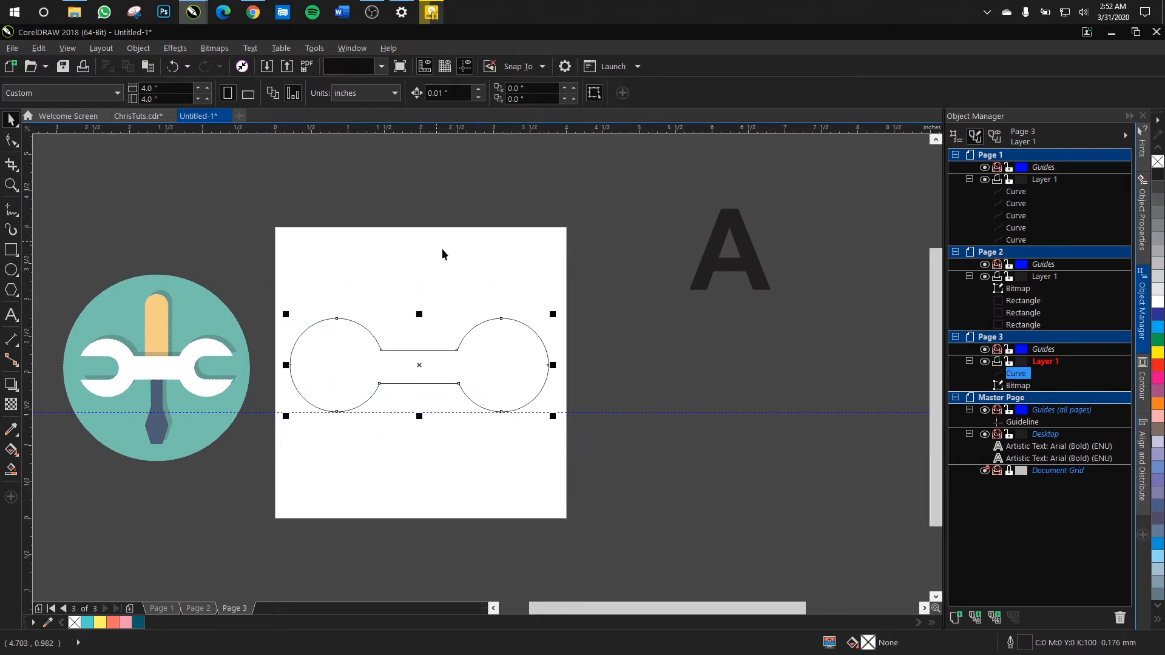
pyautogui.click(505, 355)
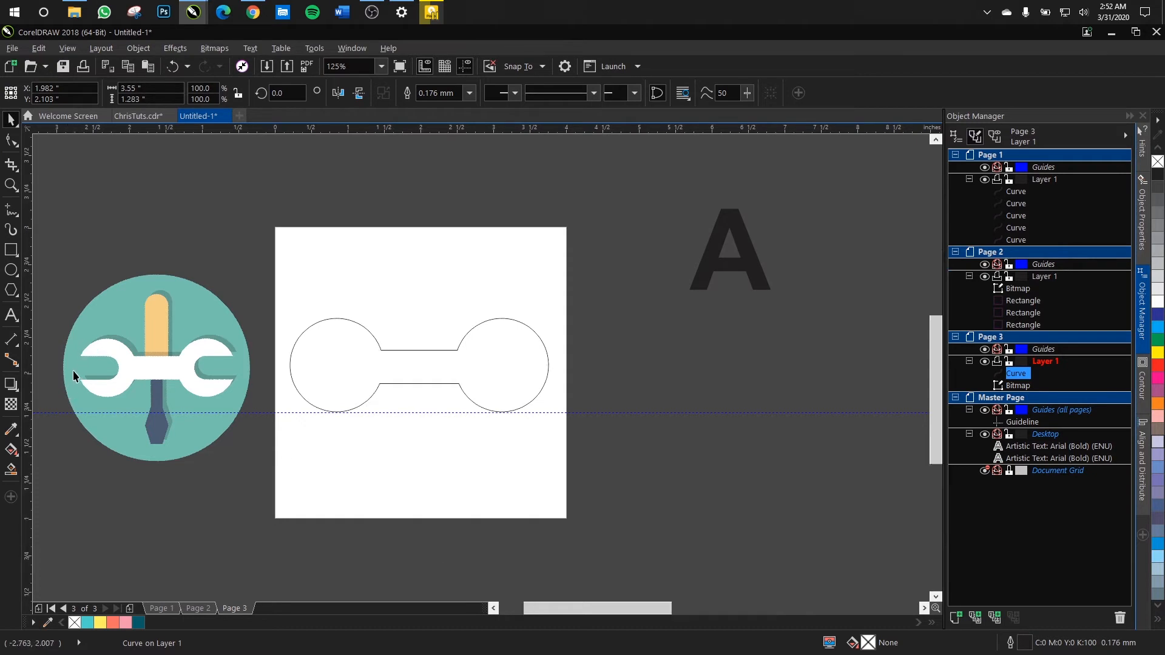
# Step: Move the reference bitmap farther away from the page to free space beside the wrench outline
pyautogui.scroll(1, 83, 352)
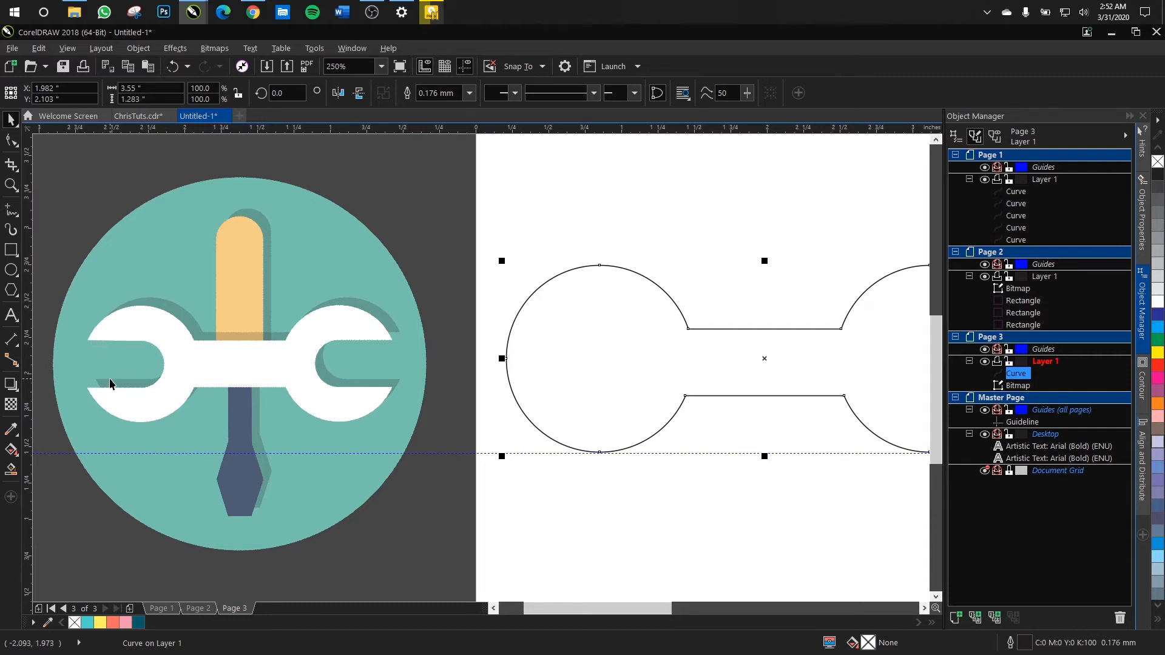
pyautogui.scroll(-1, 438, 413)
pyautogui.press('Escape')
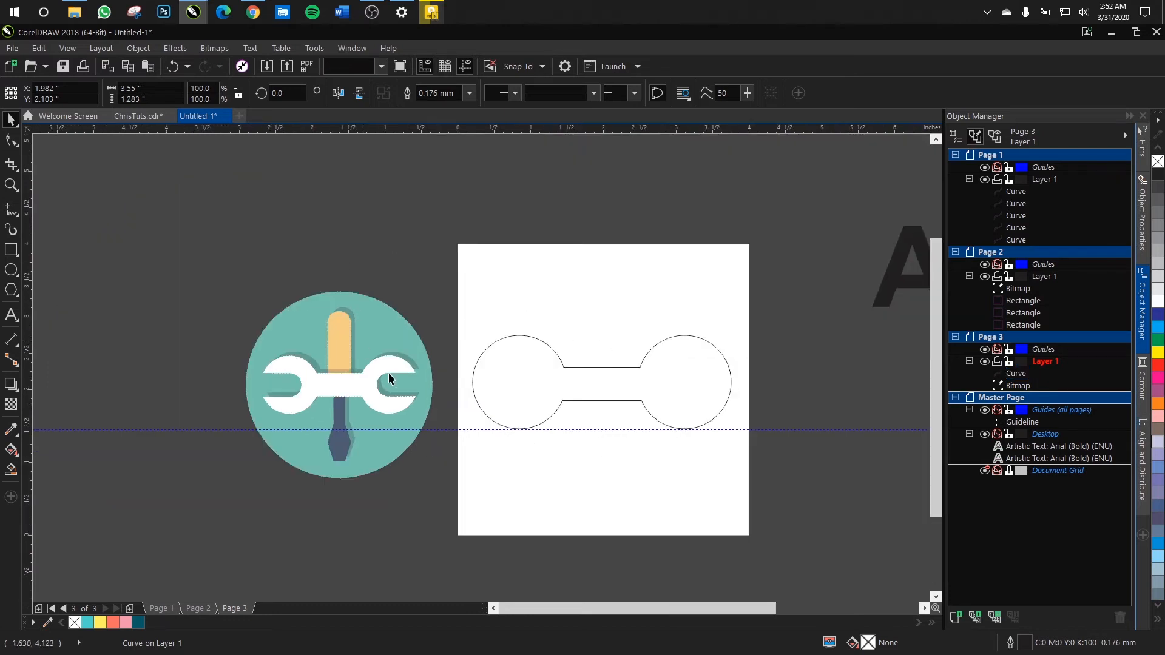
pyautogui.click(389, 374)
pyautogui.moveTo(341, 374); pyautogui.dragTo(322, 391)
pyautogui.click(417, 234)
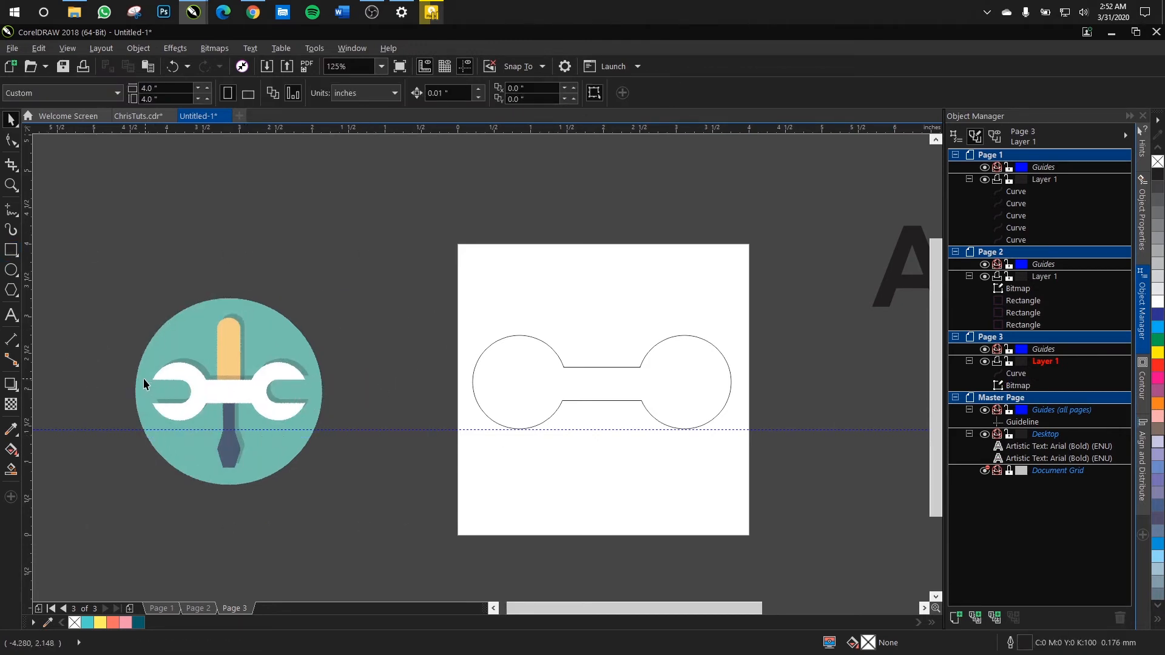
# Step: Draw a rectangle about 1.275 by 0.467 inches across the wrench's left outer edge and round its corners fully to about 0.233 inches
pyautogui.click(11, 249)
pyautogui.moveTo(412, 364); pyautogui.dragTo(506, 399)
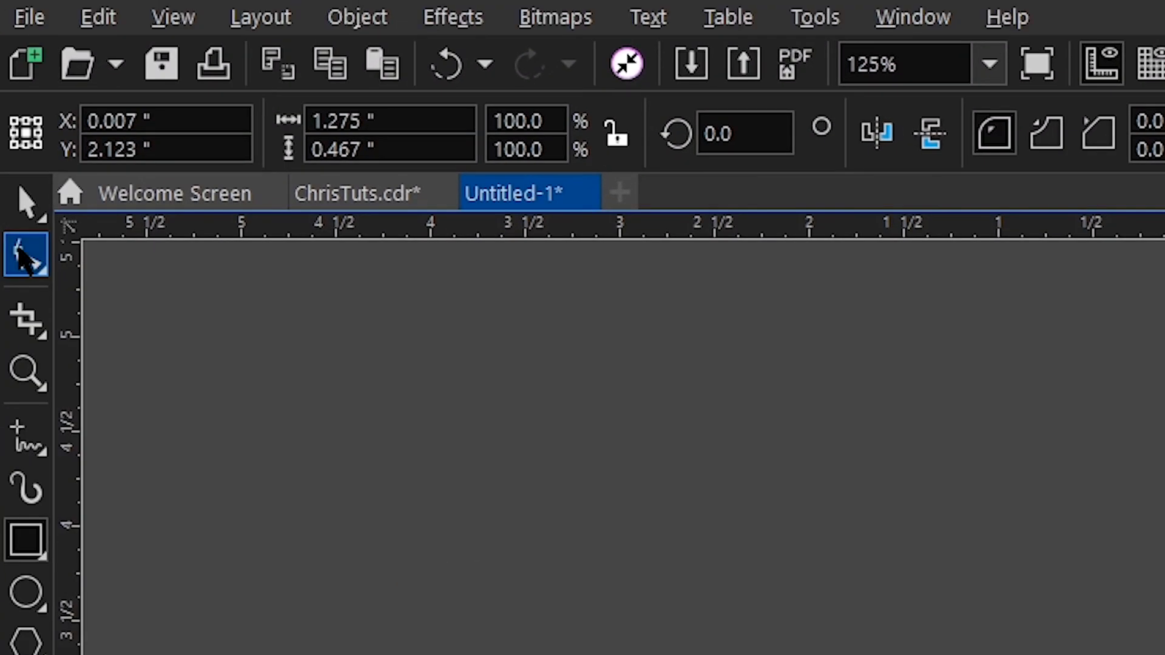
pyautogui.click(23, 255)
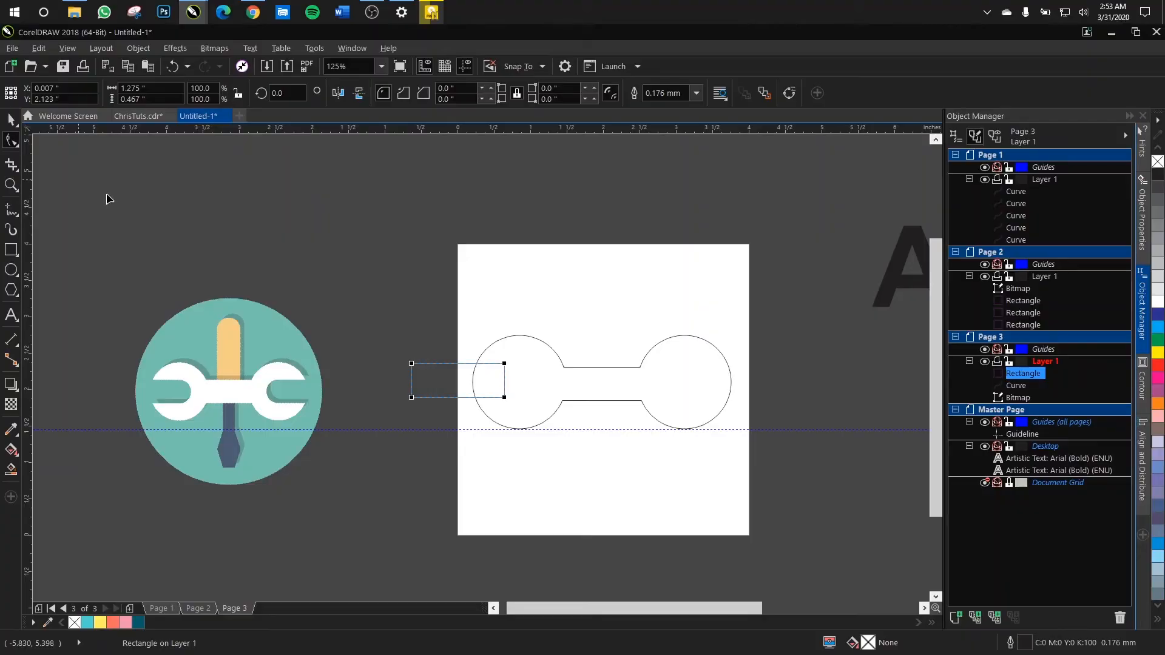
pyautogui.scroll(2, 503, 385)
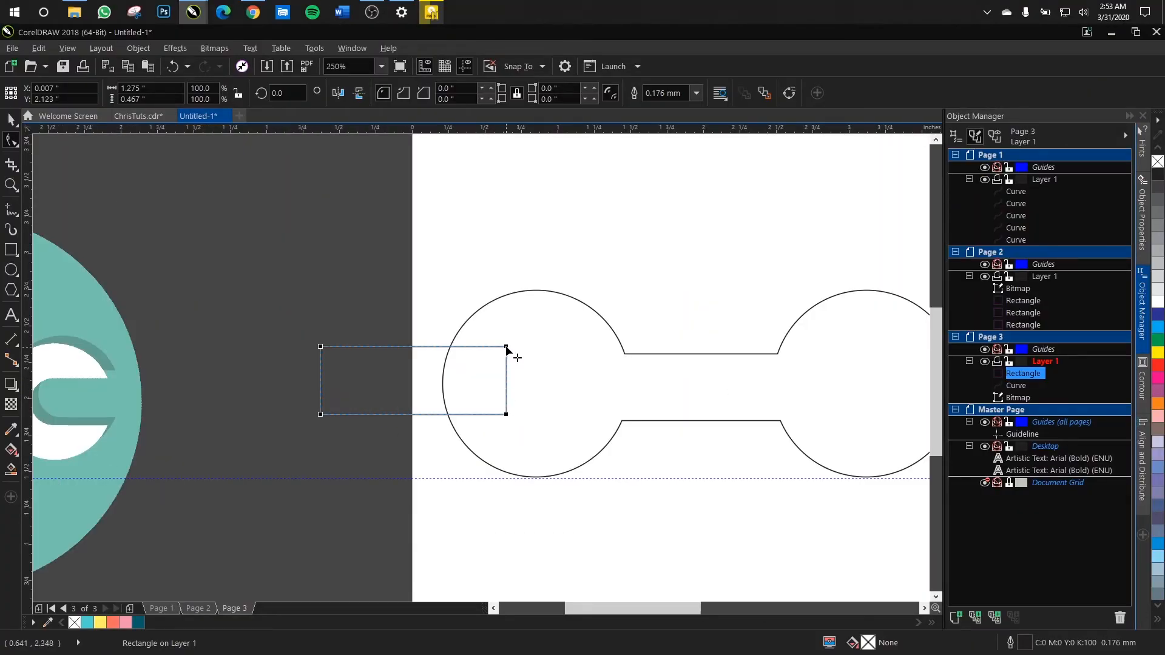
pyautogui.moveTo(508, 348); pyautogui.dragTo(372, 367)
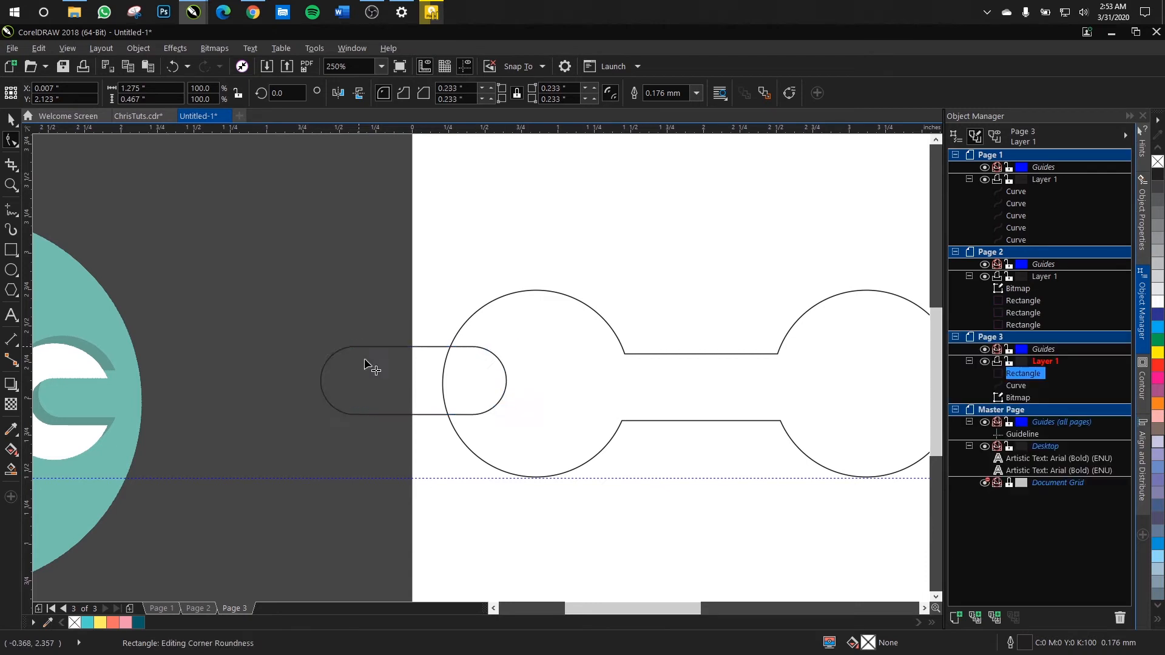
pyautogui.scroll(-2, 501, 401)
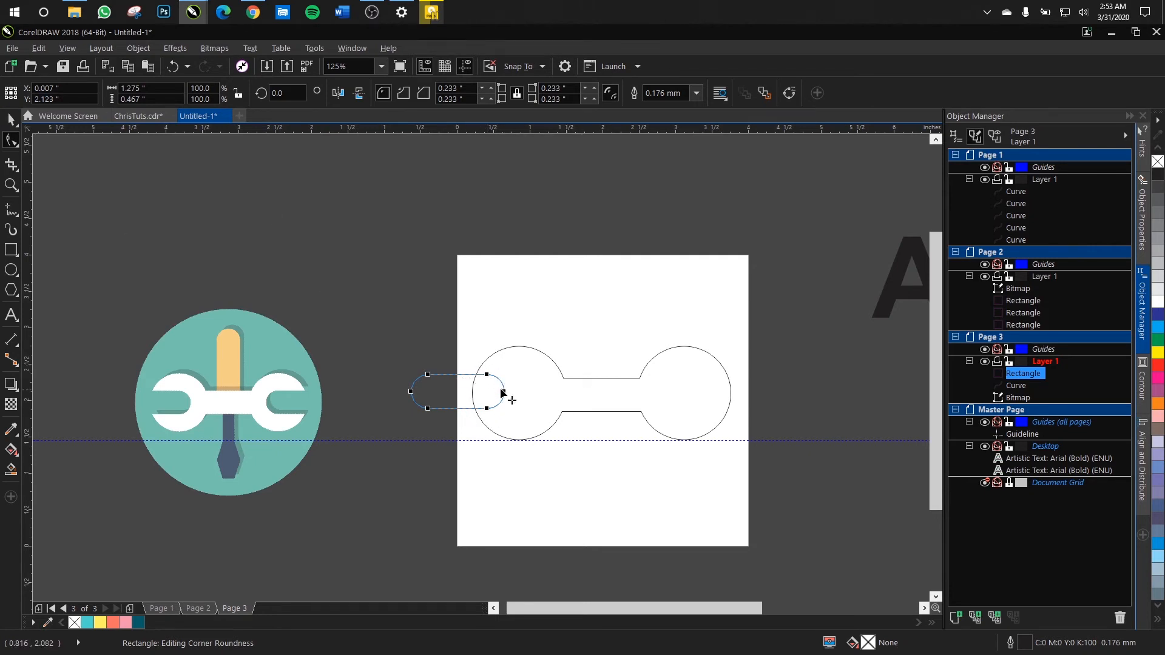
# Step: Try squaring the rectangle's corners and round them fully again to about 0.233 inches
pyautogui.moveTo(503, 394); pyautogui.dragTo(436, 389)
pyautogui.scroll(4, 492, 381)
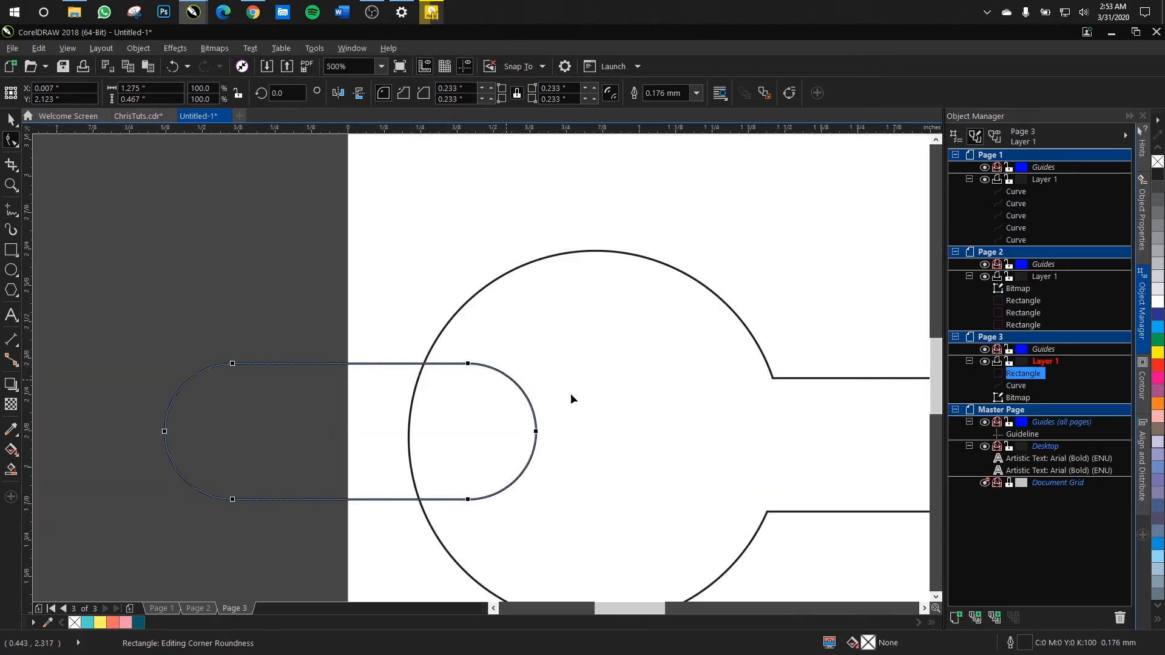
pyautogui.scroll(-3, 925, 378)
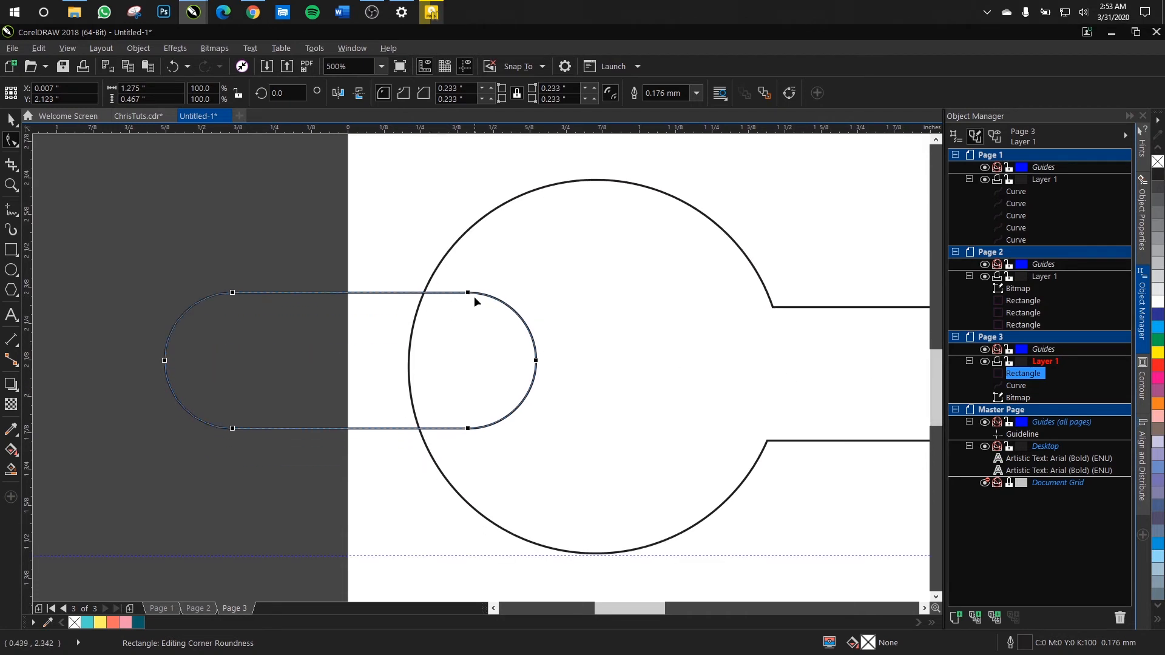
pyautogui.moveTo(466, 295); pyautogui.dragTo(567, 332)
pyautogui.moveTo(468, 297); pyautogui.dragTo(628, 275)
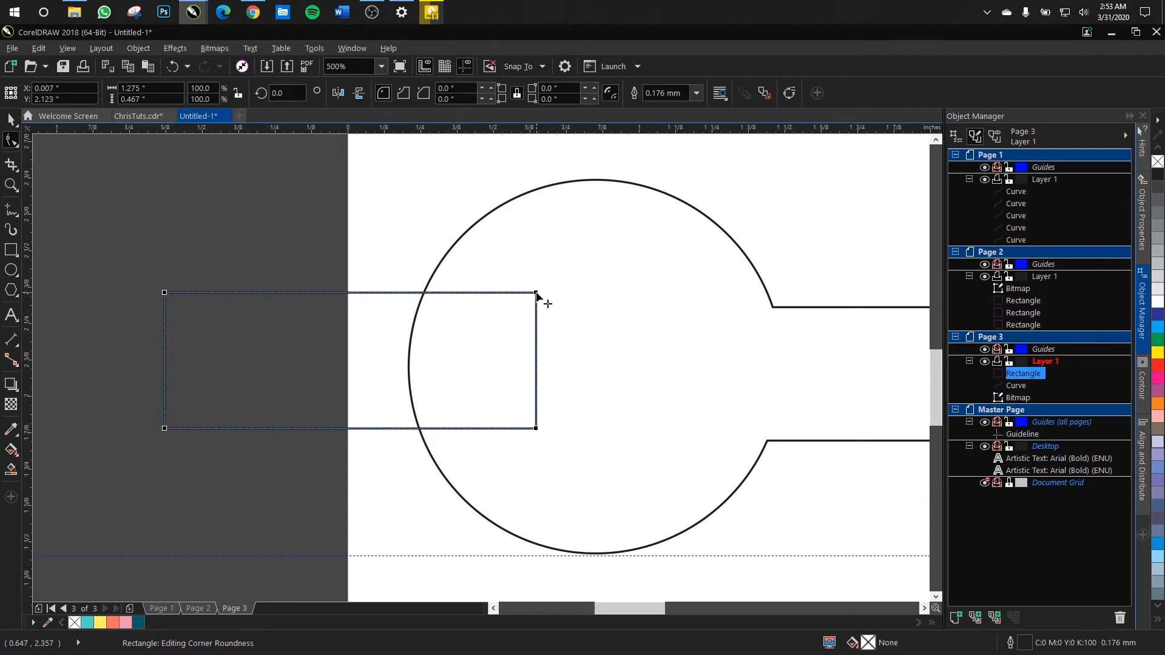
pyautogui.moveTo(536, 295); pyautogui.dragTo(372, 294)
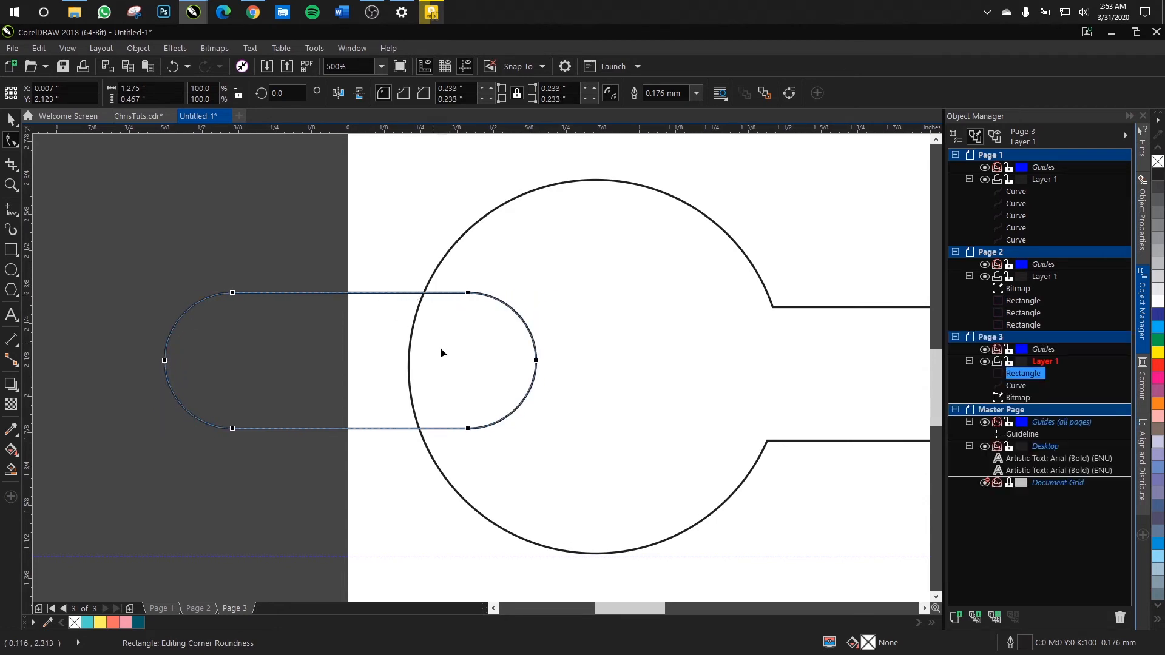
# Step: Move the rounded rectangle farther into the wrench's left end, centring it at about X 0.312, Y 2.107 inches
pyautogui.scroll(-1, 543, 366)
pyautogui.scroll(-1, 534, 358)
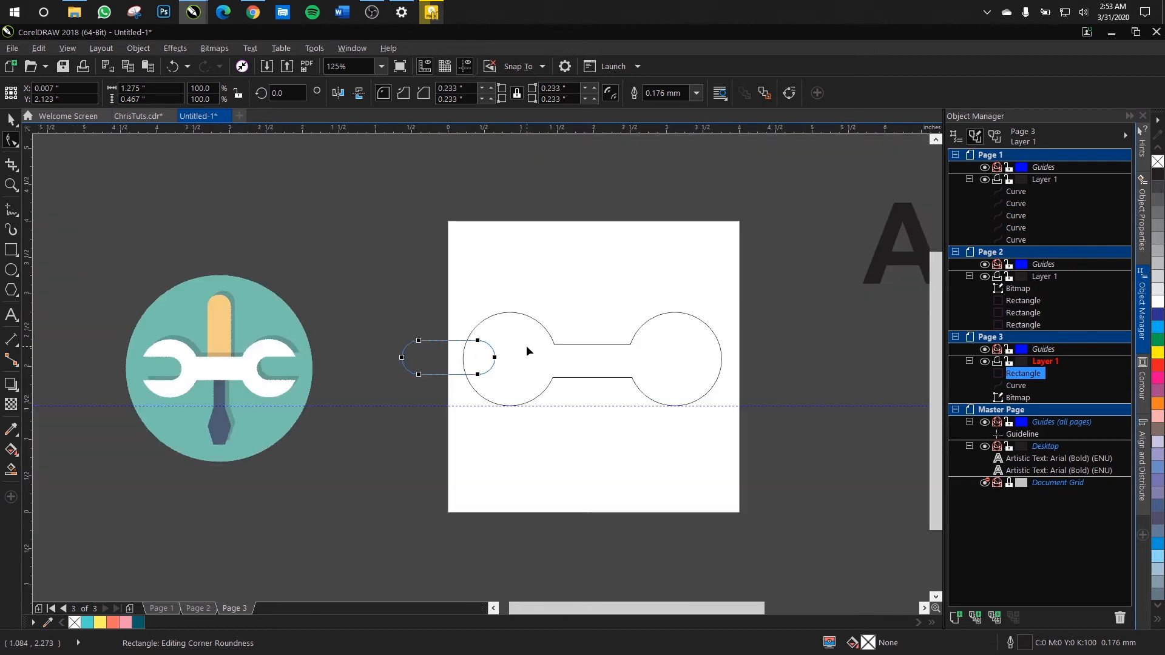
pyautogui.scroll(1, 523, 349)
pyautogui.press('space')
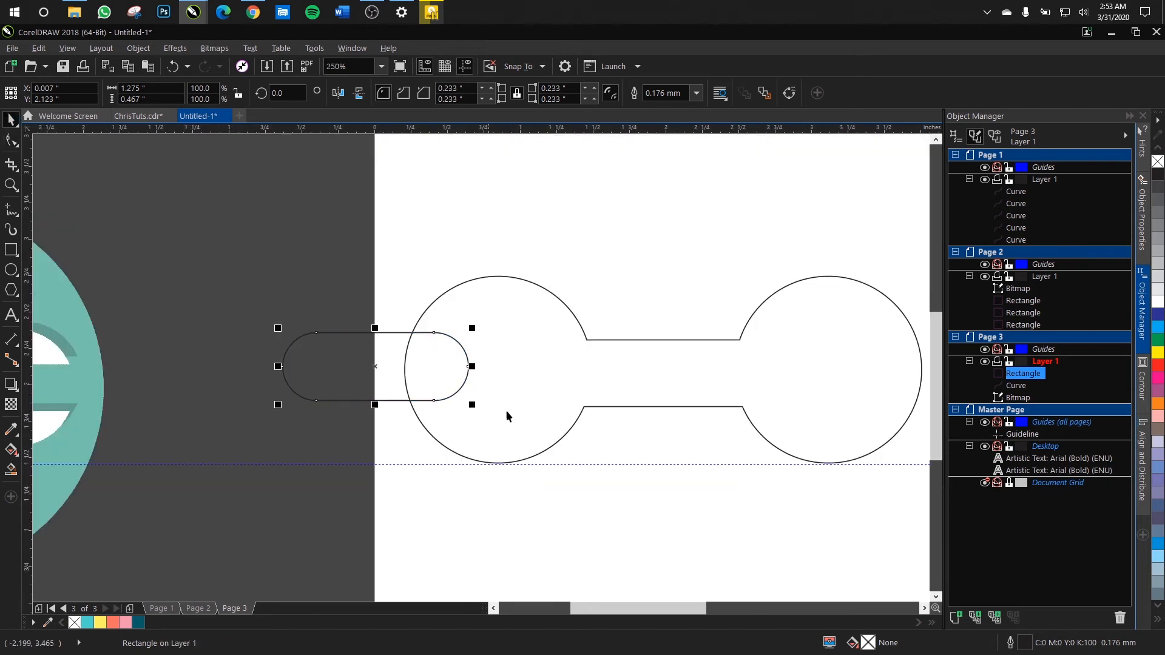
pyautogui.moveTo(447, 366); pyautogui.dragTo(488, 368)
pyautogui.scroll(-1, 489, 368)
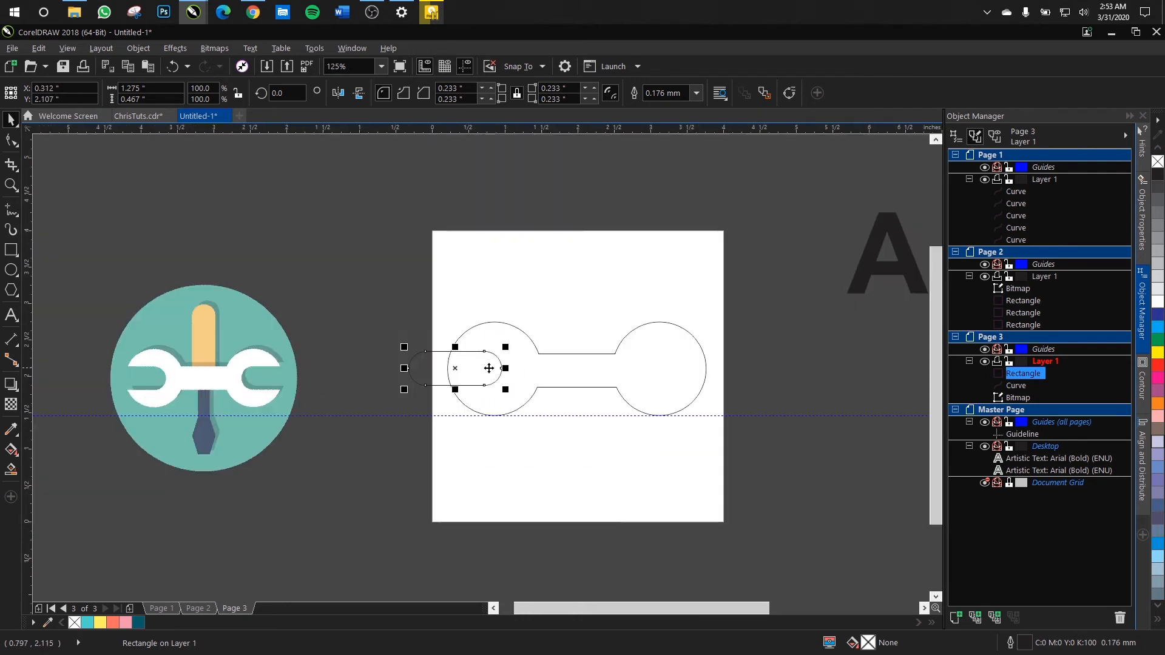
# Step: Move the reference bitmap closer to the page, level with the wrench outline, at about X -2.614, Y 2.095 inches
pyautogui.click(249, 398)
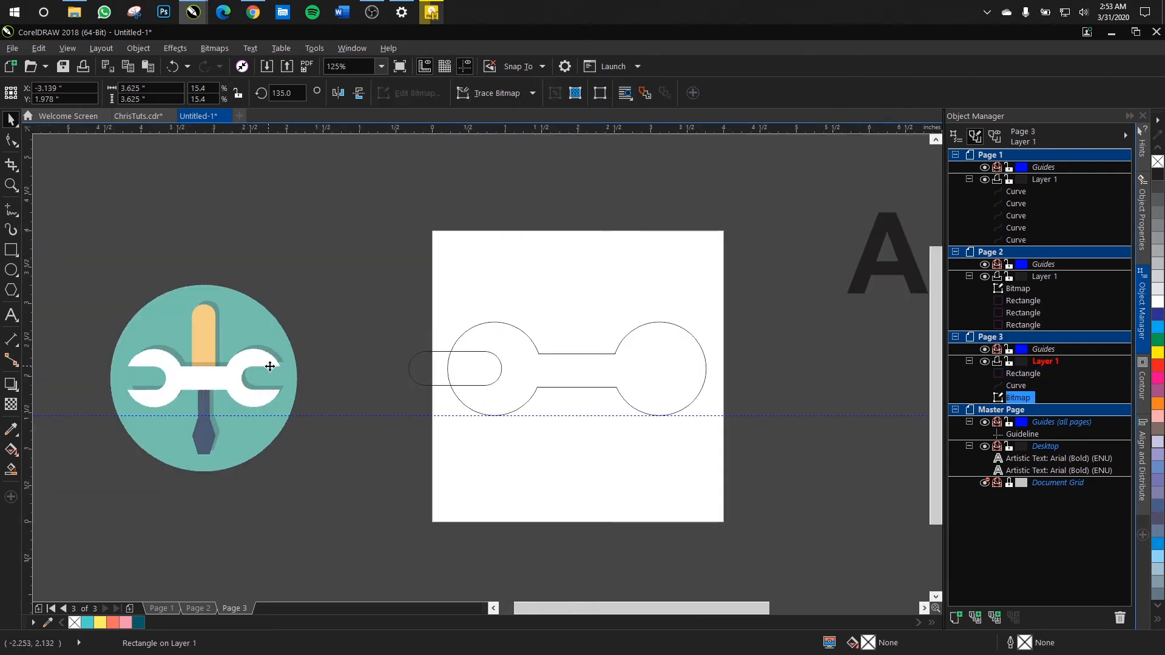
pyautogui.moveTo(276, 368); pyautogui.dragTo(347, 371)
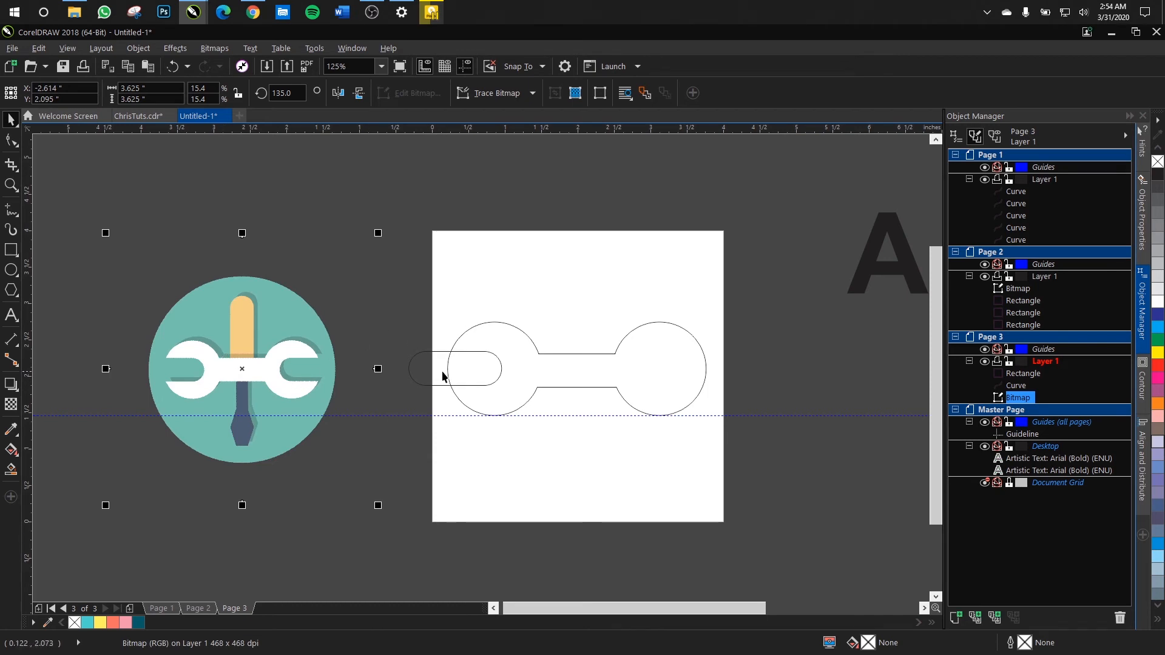
# Step: Duplicate the rounded rectangle at the wrench's left end
pyautogui.click(471, 366)
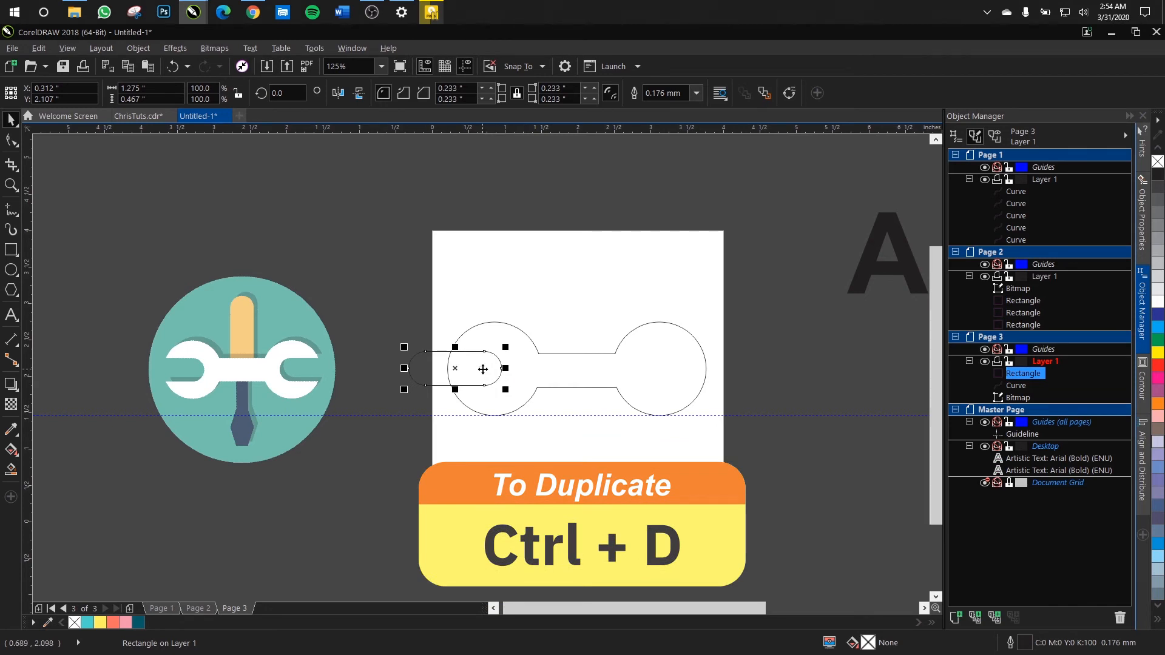
pyautogui.hotkey('ctrl', 'd')
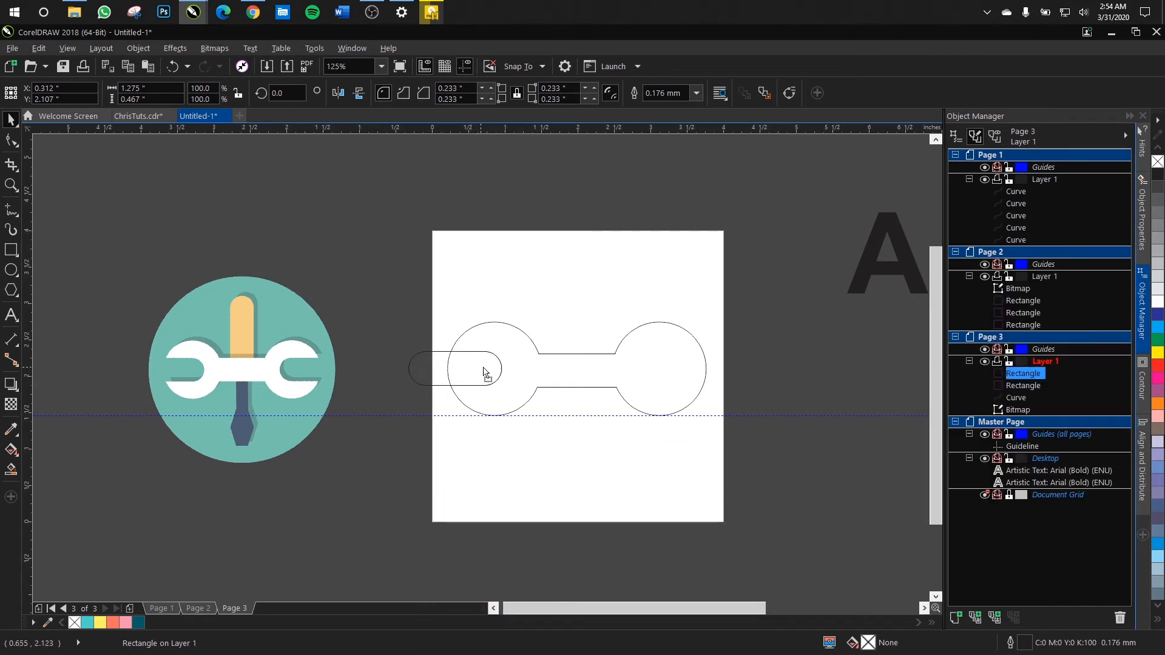
# Step: Move the duplicated rounded rectangle into the wrench's right end, centring it at about X 3.503, Y 2.09 inches
pyautogui.moveTo(486, 372); pyautogui.dragTo(713, 371)
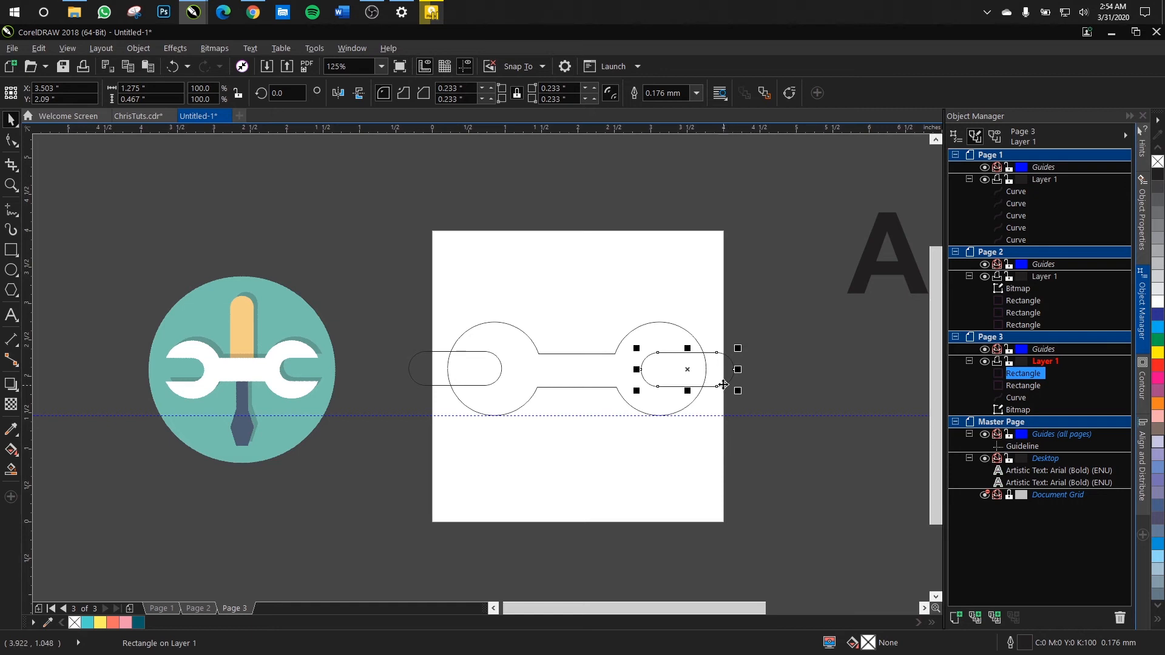
pyautogui.scroll(1, 714, 377)
pyautogui.scroll(-1, 714, 431)
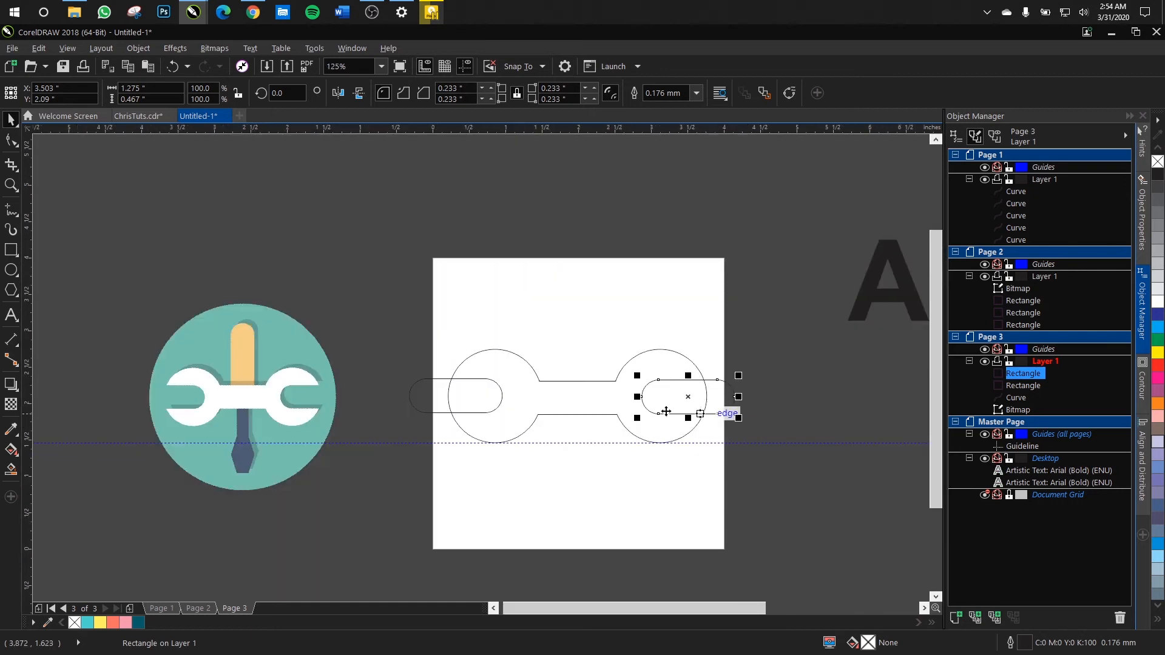
# Step: Align the left rounded rectangle vertically with the right one so both centres sit at Y 2.09 inches
pyautogui.click(495, 395)
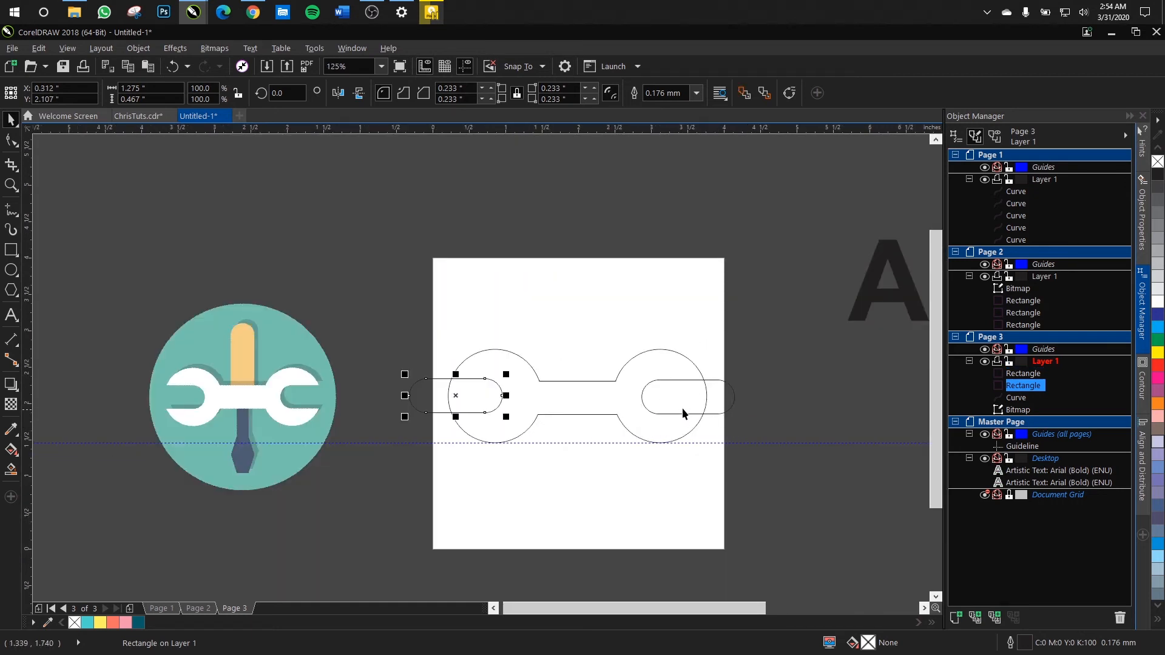
pyautogui.click(378, 403)
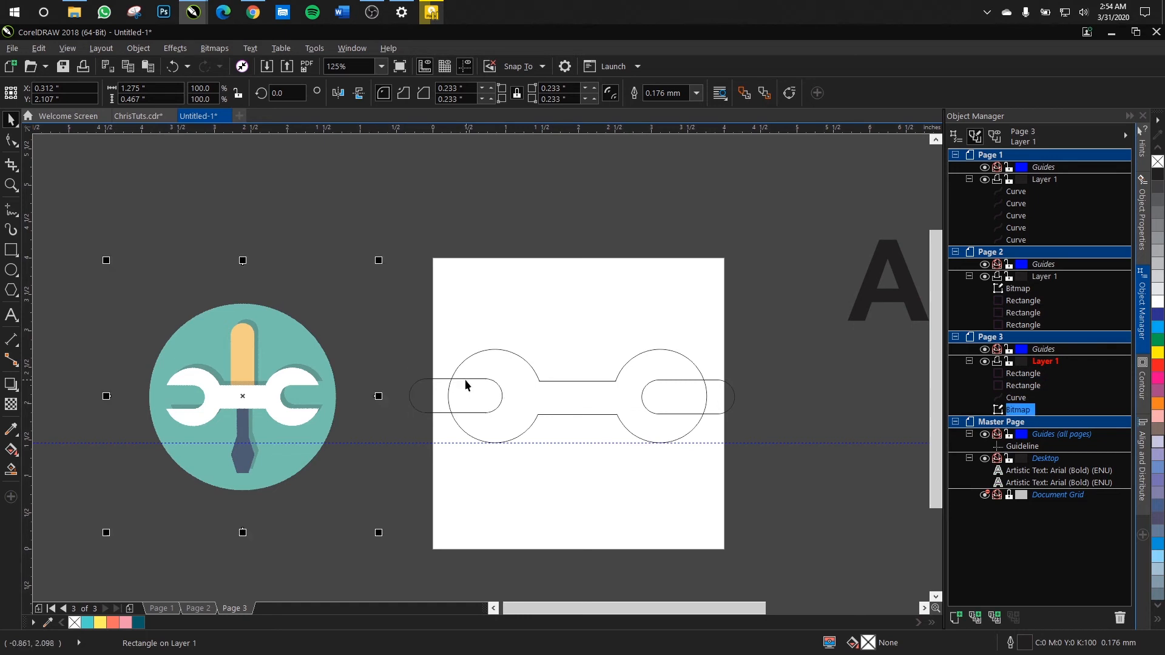
pyautogui.click(428, 404)
pyautogui.click(682, 398)
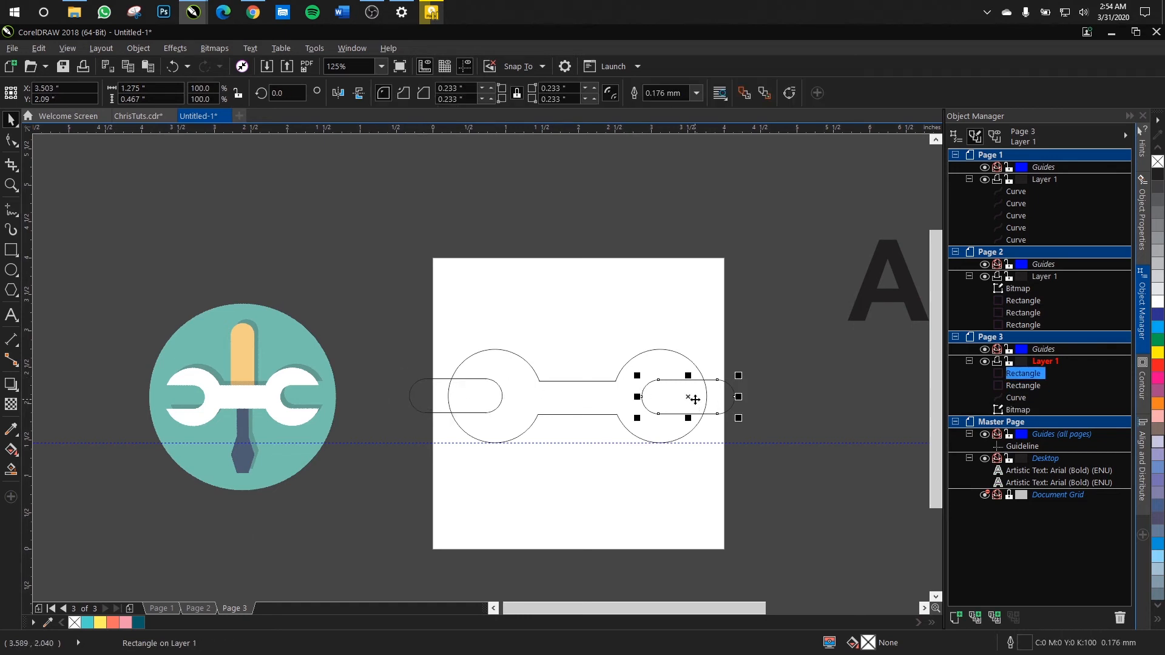
pyautogui.click(436, 397)
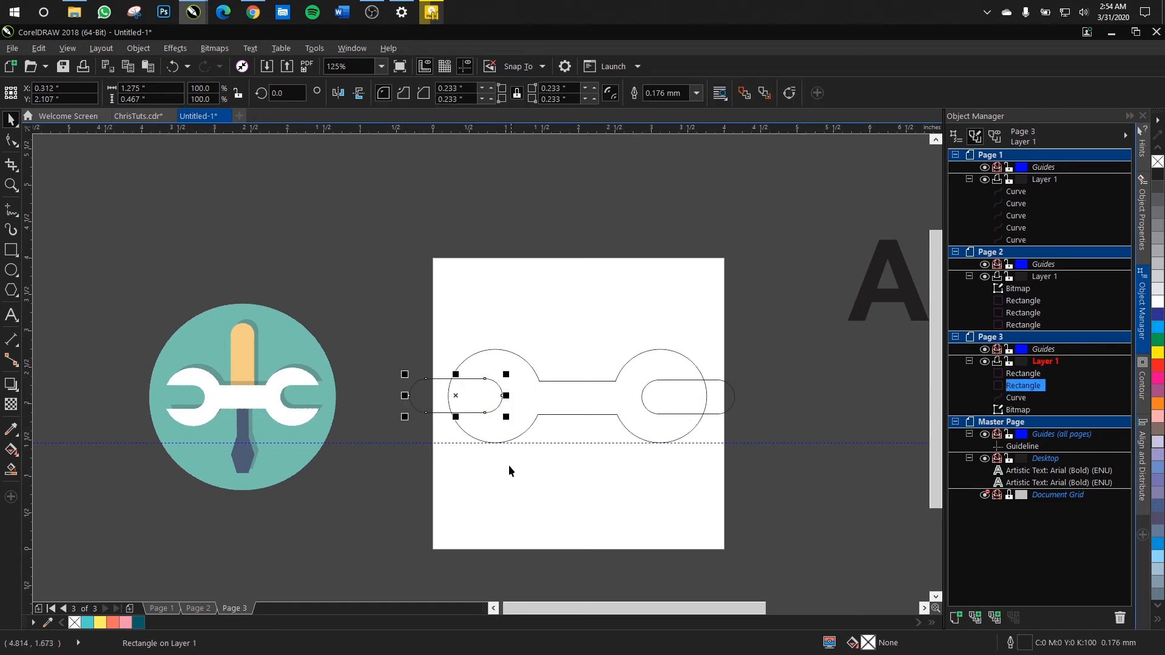
pyautogui.keyDown('shift'); pyautogui.click(717, 405); pyautogui.keyUp('shift')
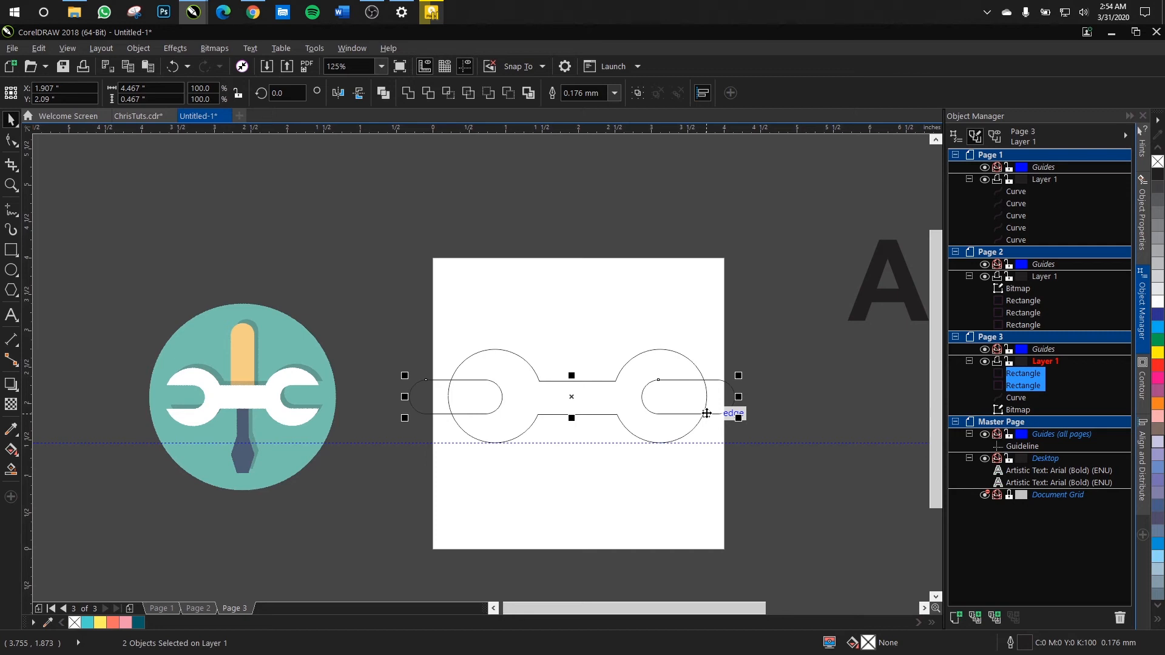
pyautogui.click(781, 362)
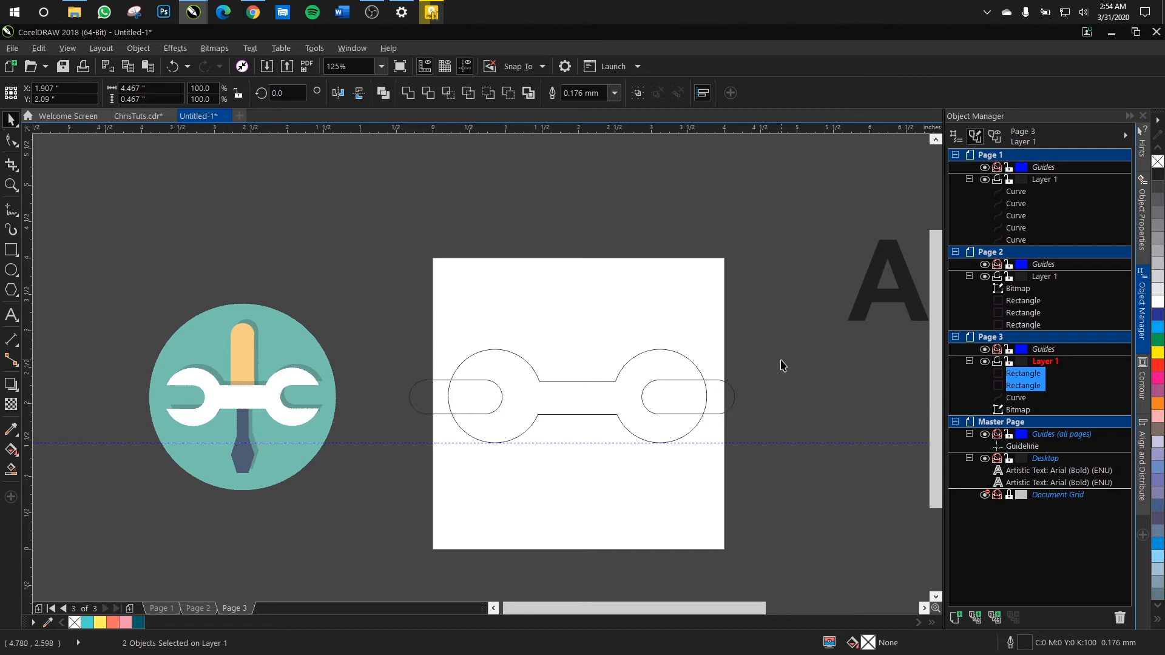
pyautogui.scroll(2, 468, 391)
pyautogui.click(490, 393)
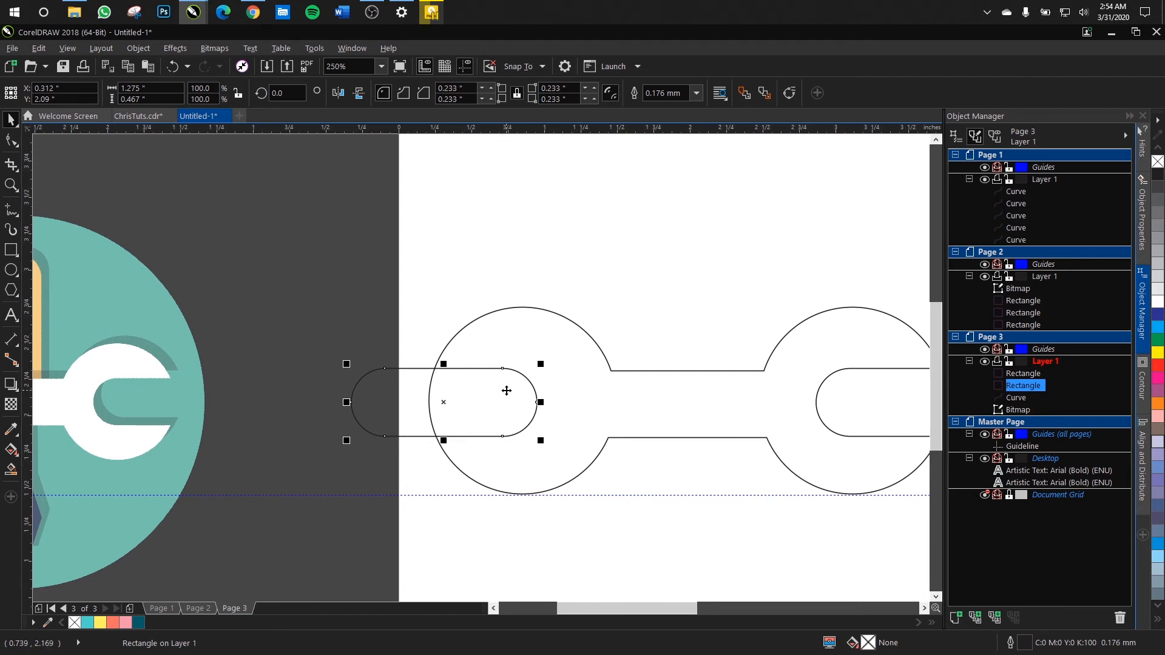
pyautogui.scroll(-2, 547, 412)
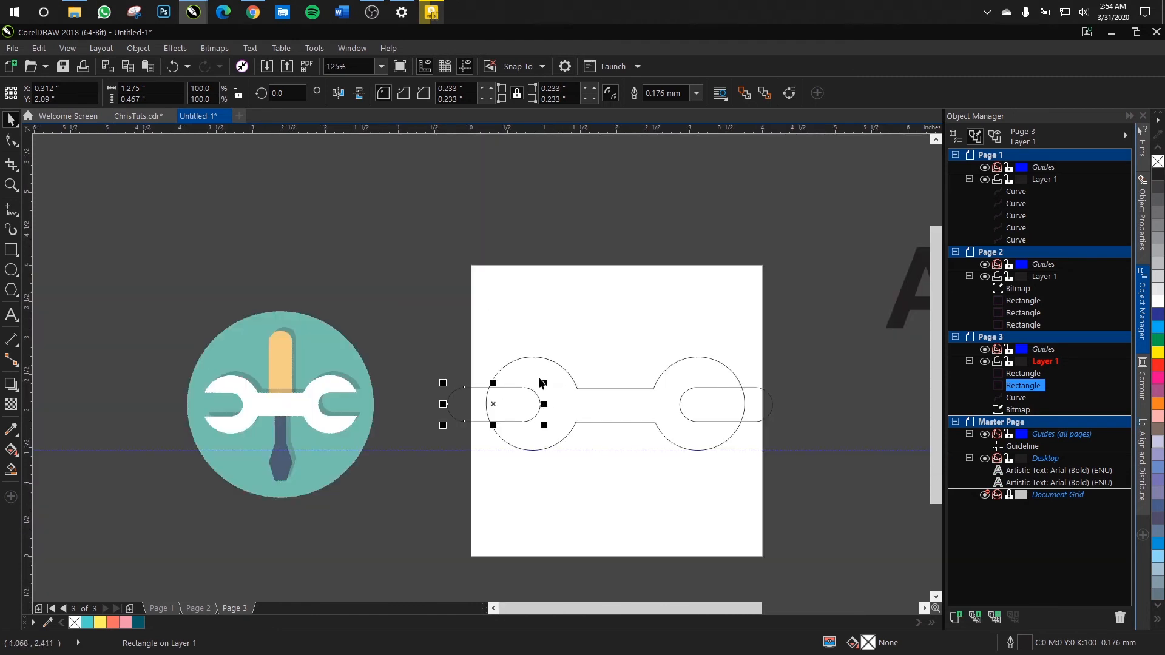
# Step: Try moving the wrench outline upward, and undo the move
pyautogui.click(541, 374)
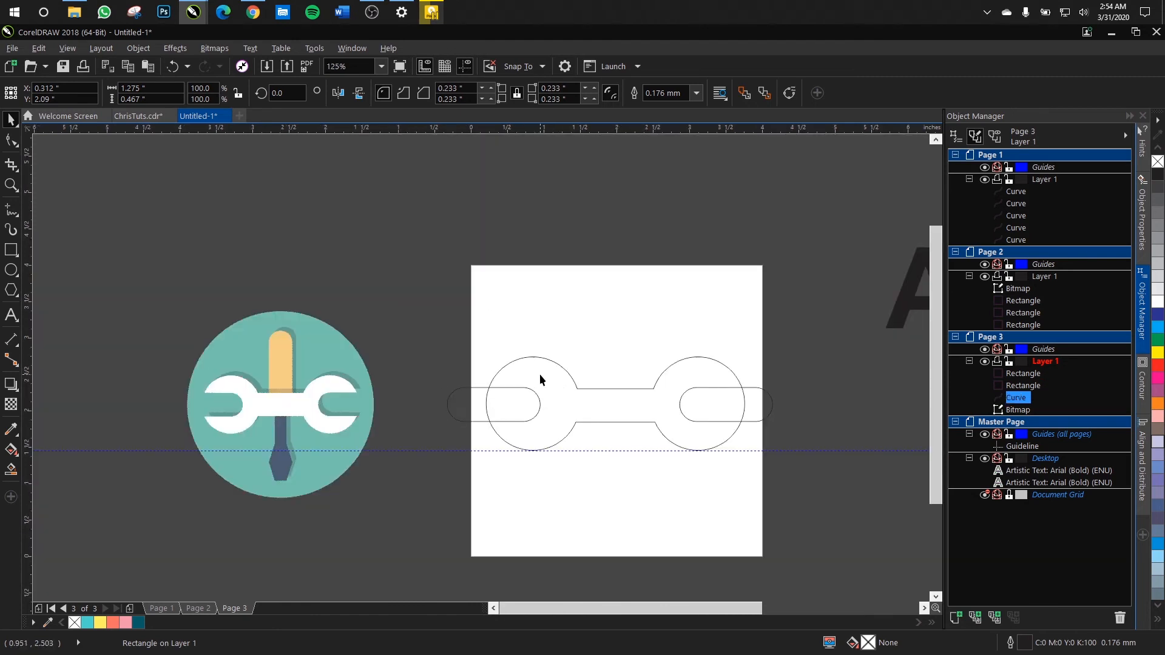
pyautogui.click(598, 399)
pyautogui.moveTo(598, 398); pyautogui.dragTo(584, 340)
pyautogui.hotkey('ctrl', 'z')
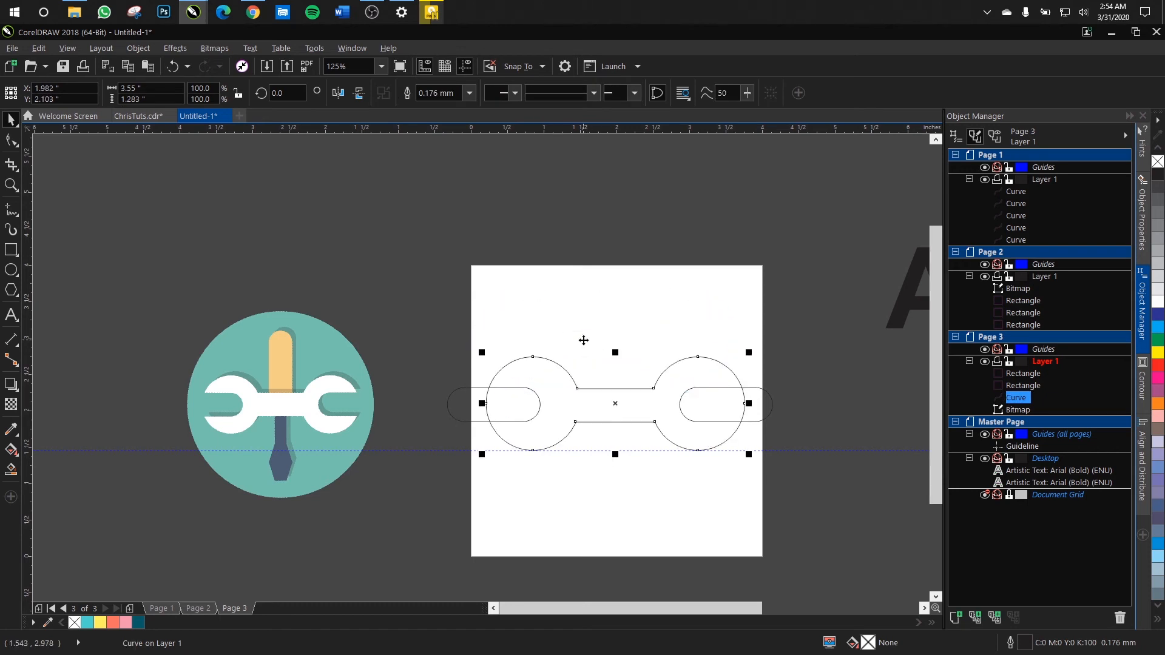
# Step: Trim the wrench outline with the left rounded rectangle, and move that rectangle off the wrench to about X -0.88, Y 3.615 inches
pyautogui.click(500, 402)
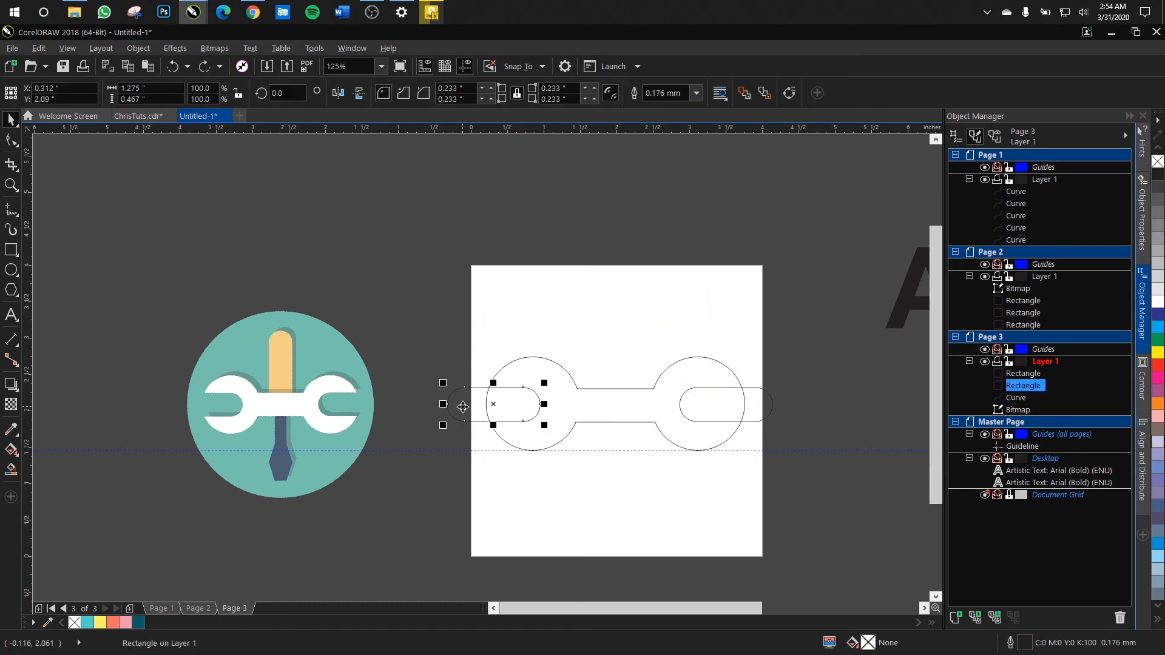
pyautogui.click(465, 405)
pyautogui.keyDown('shift'); pyautogui.click(589, 394); pyautogui.keyUp('shift')
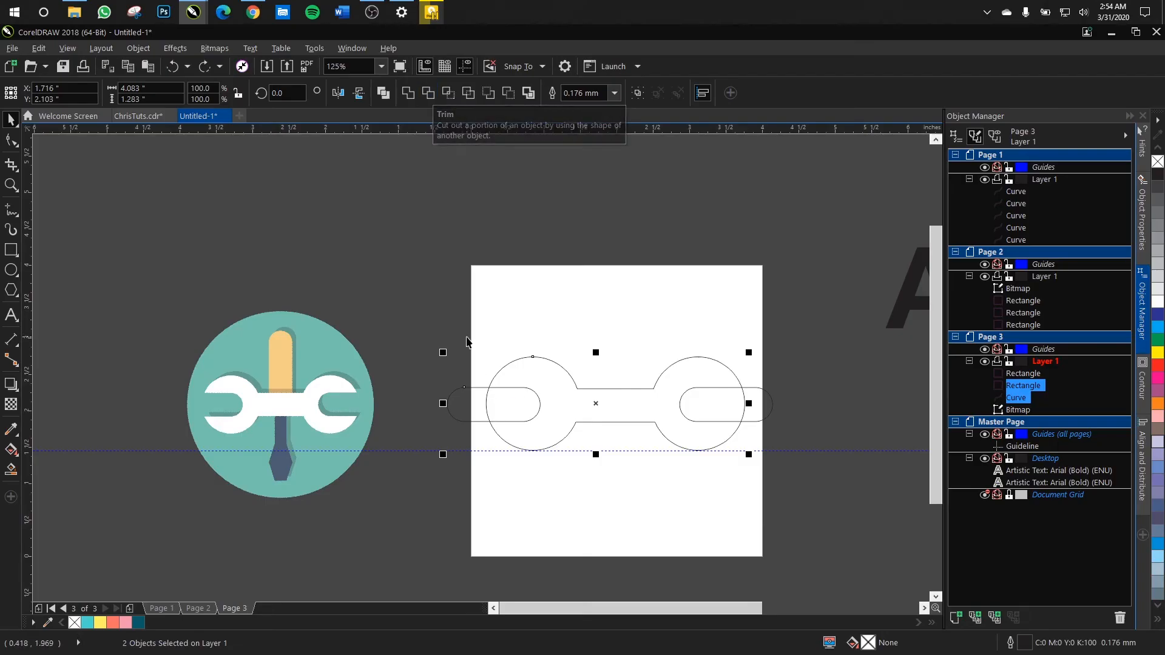
pyautogui.click(469, 343)
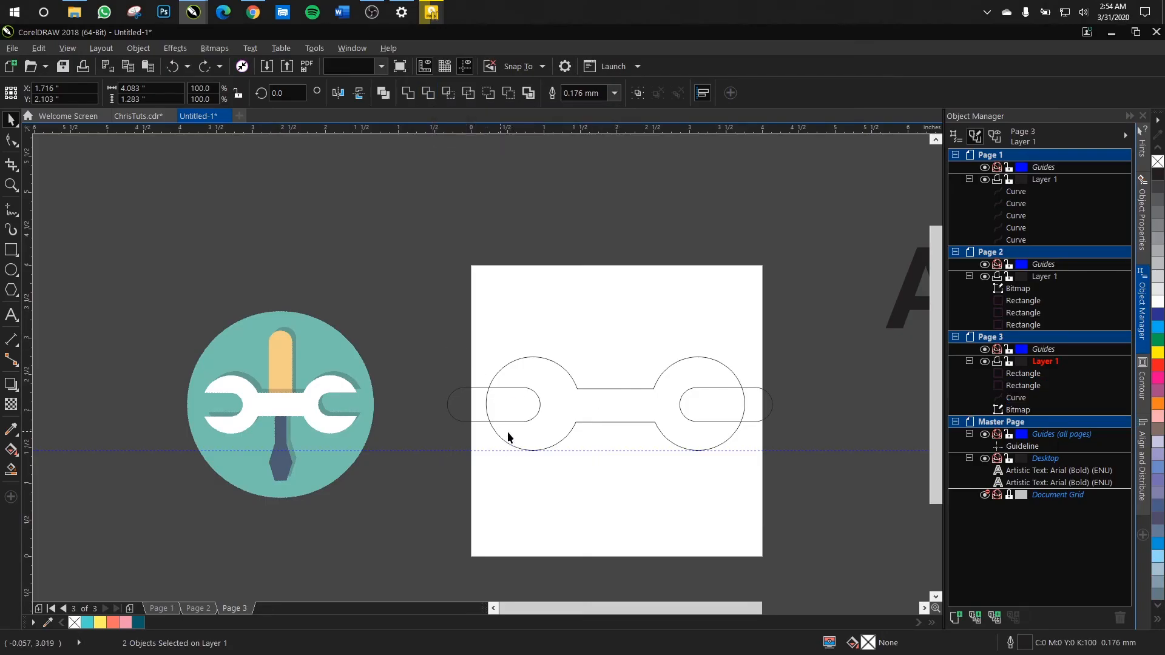
pyautogui.click(513, 396)
pyautogui.keyDown('shift'); pyautogui.click(559, 390); pyautogui.keyUp('shift')
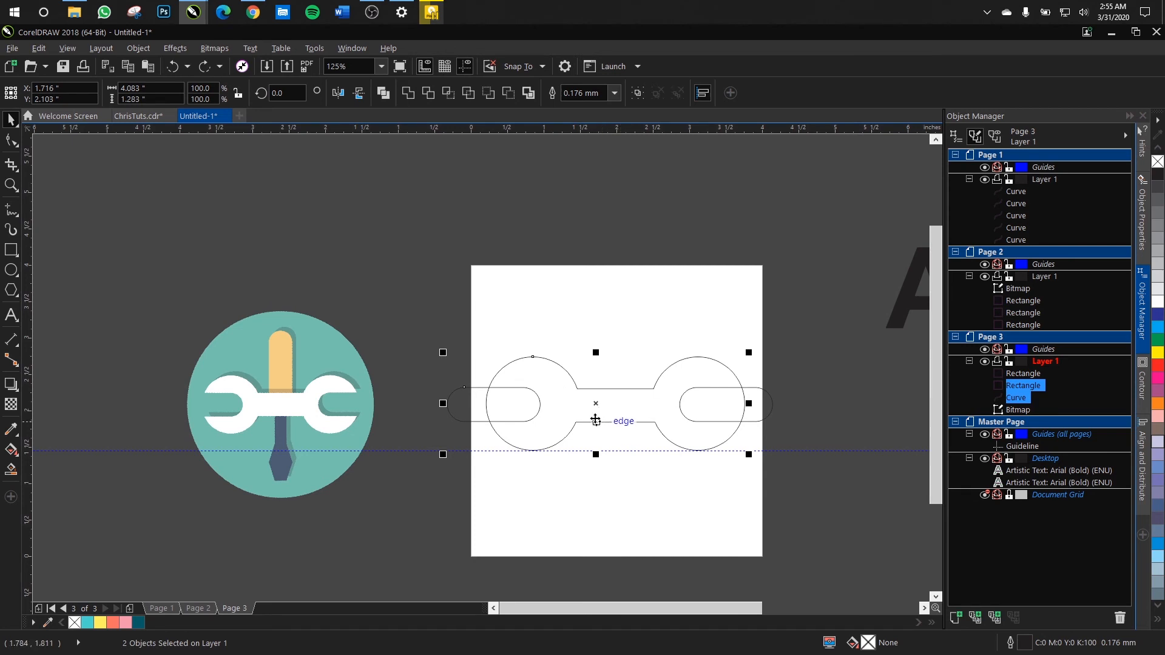
pyautogui.click(473, 395)
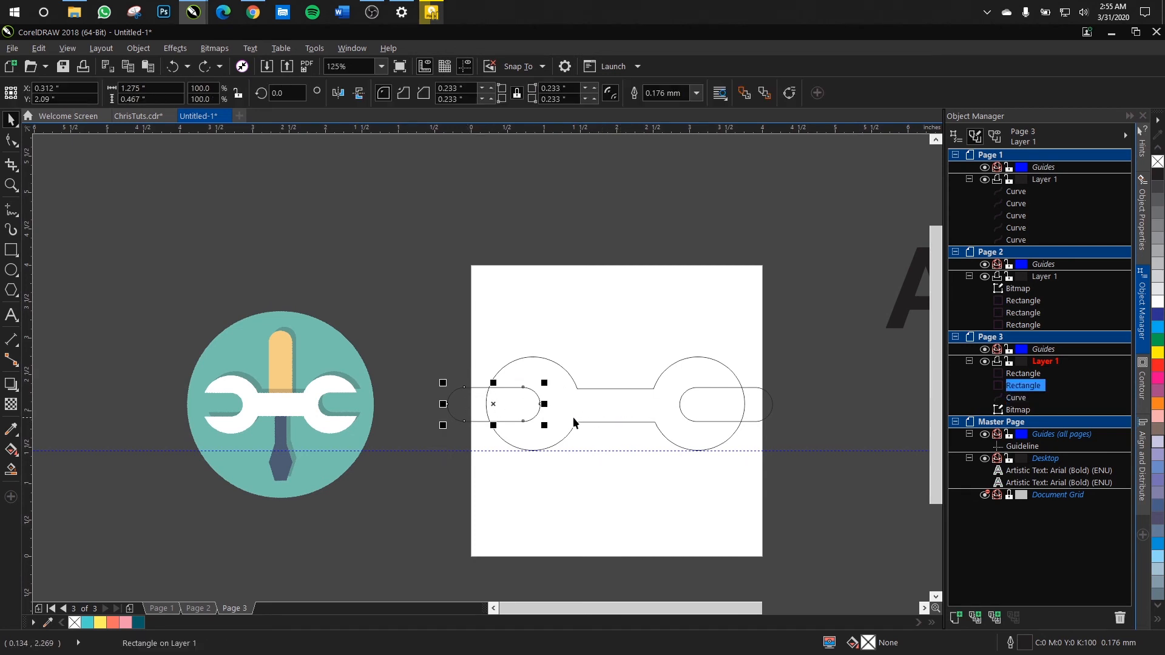
pyautogui.keyDown('shift'); pyautogui.click(613, 411); pyautogui.keyUp('shift')
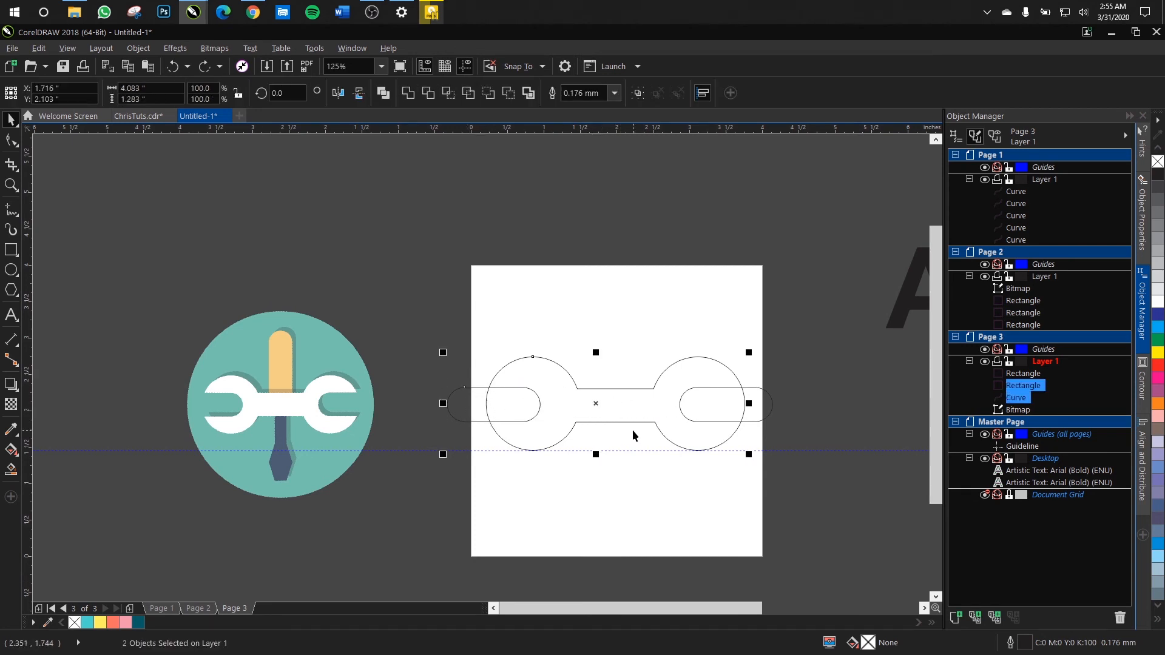
pyautogui.click(429, 94)
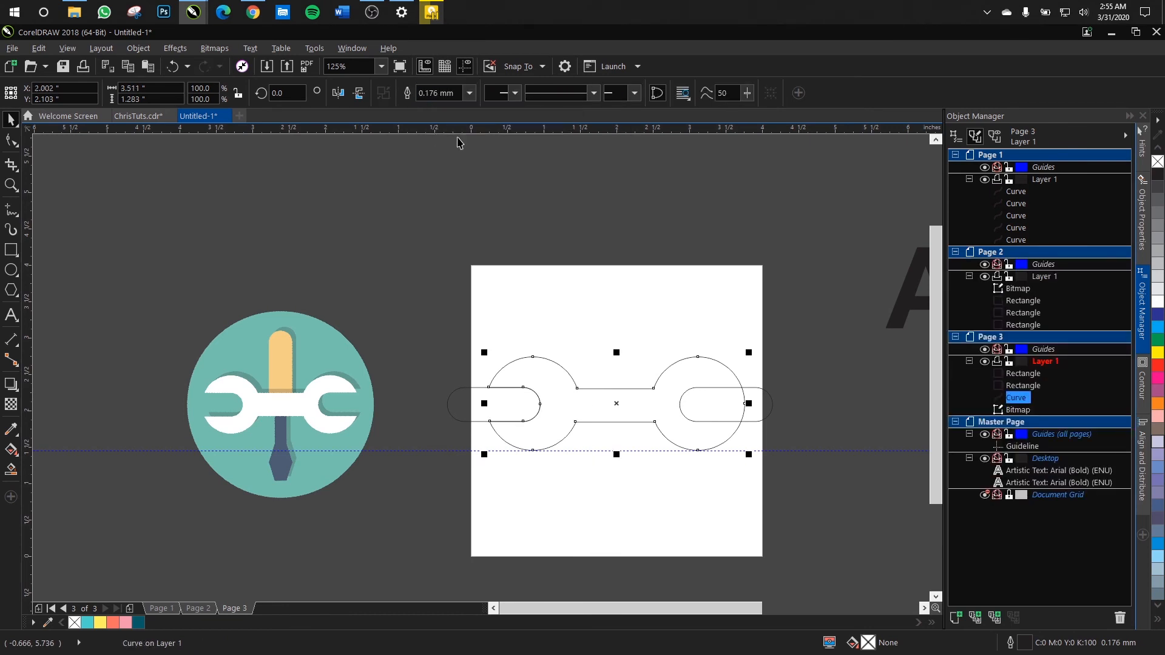
pyautogui.click(523, 402)
pyautogui.moveTo(522, 407); pyautogui.dragTo(436, 296)
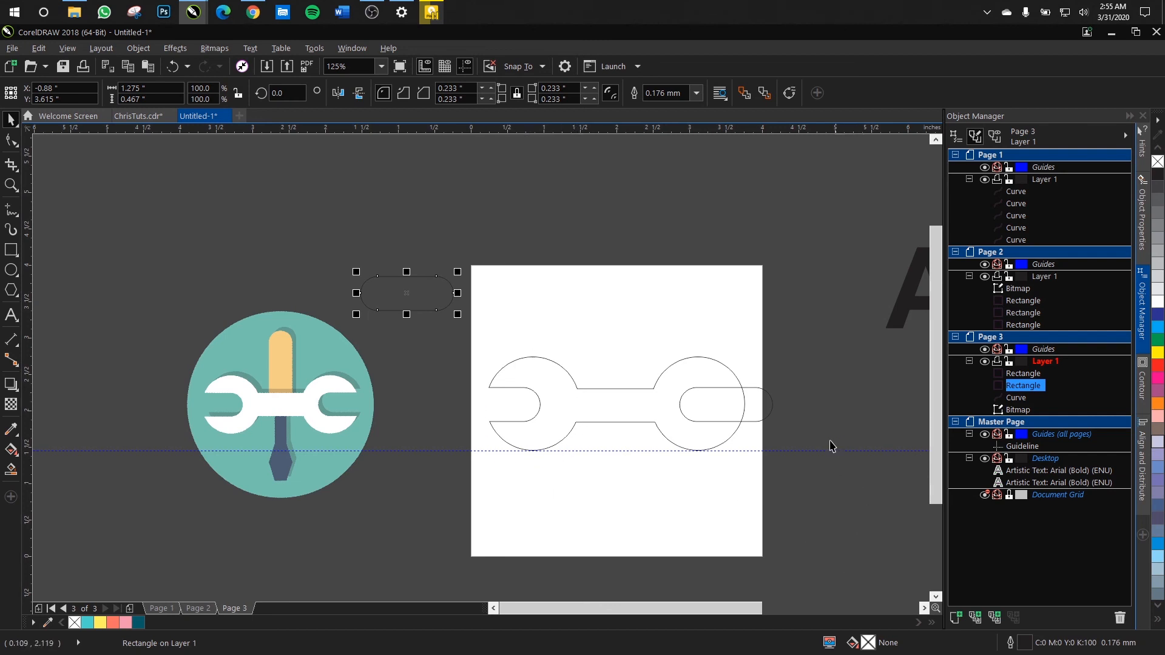
# Step: Trim the wrench outline with the right rounded rectangle, and move that rectangle off the wrench to about X 4.557, Y 3.111 inches
pyautogui.scroll(2, 792, 415)
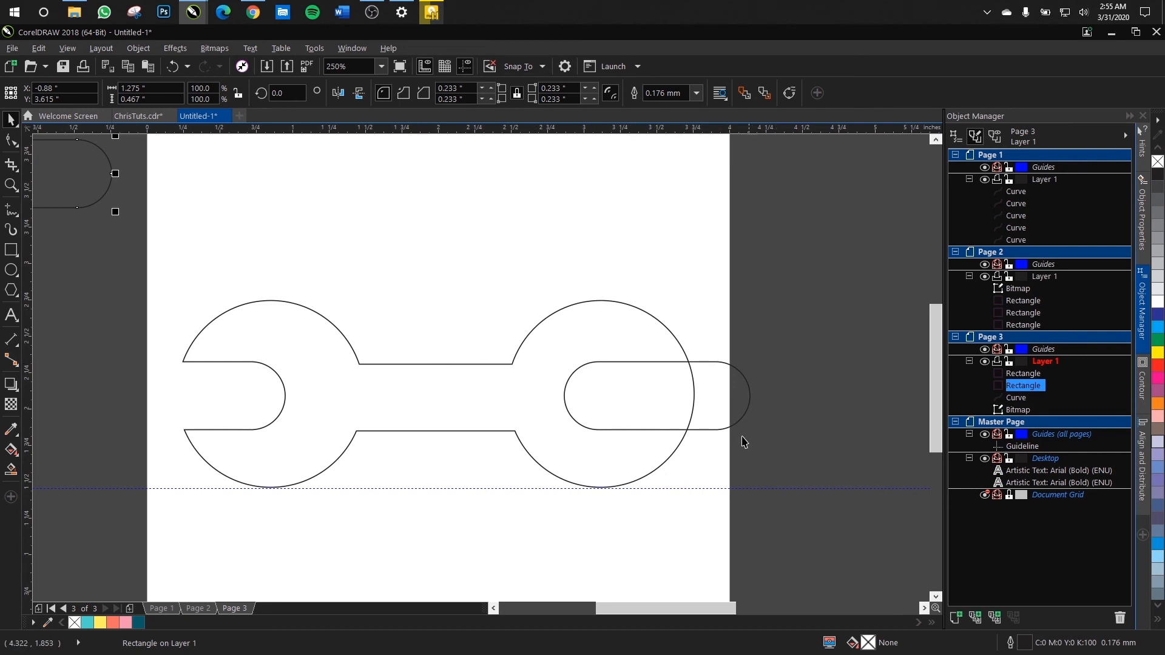
pyautogui.click(716, 391)
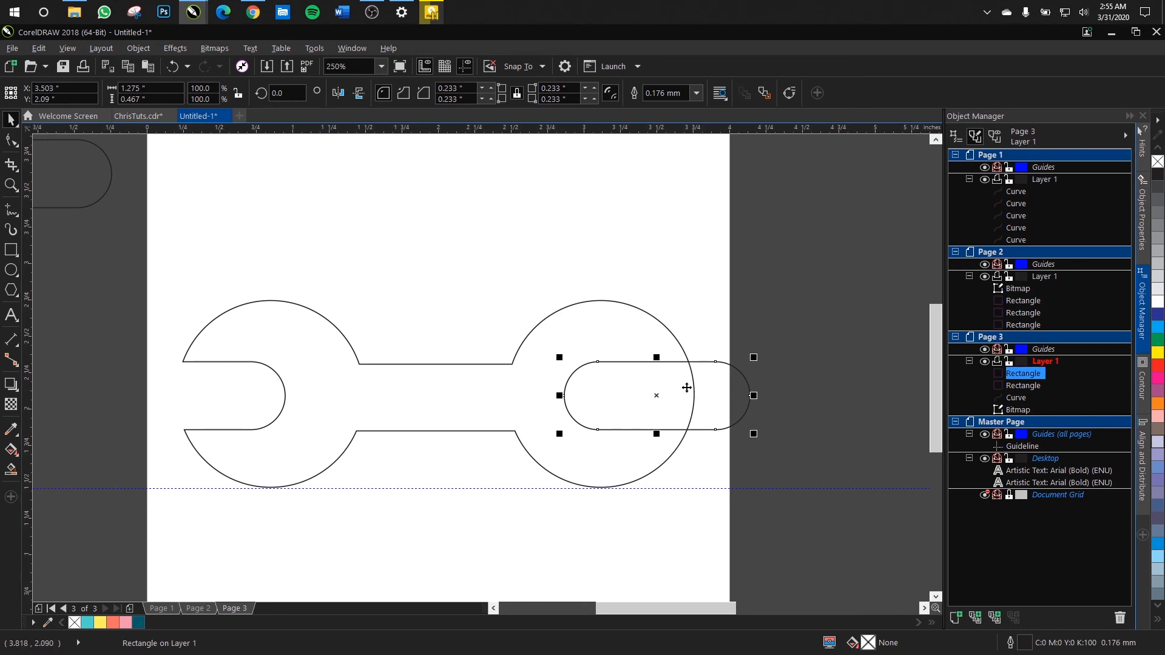
pyautogui.keyDown('shift'); pyautogui.click(626, 334); pyautogui.keyUp('shift')
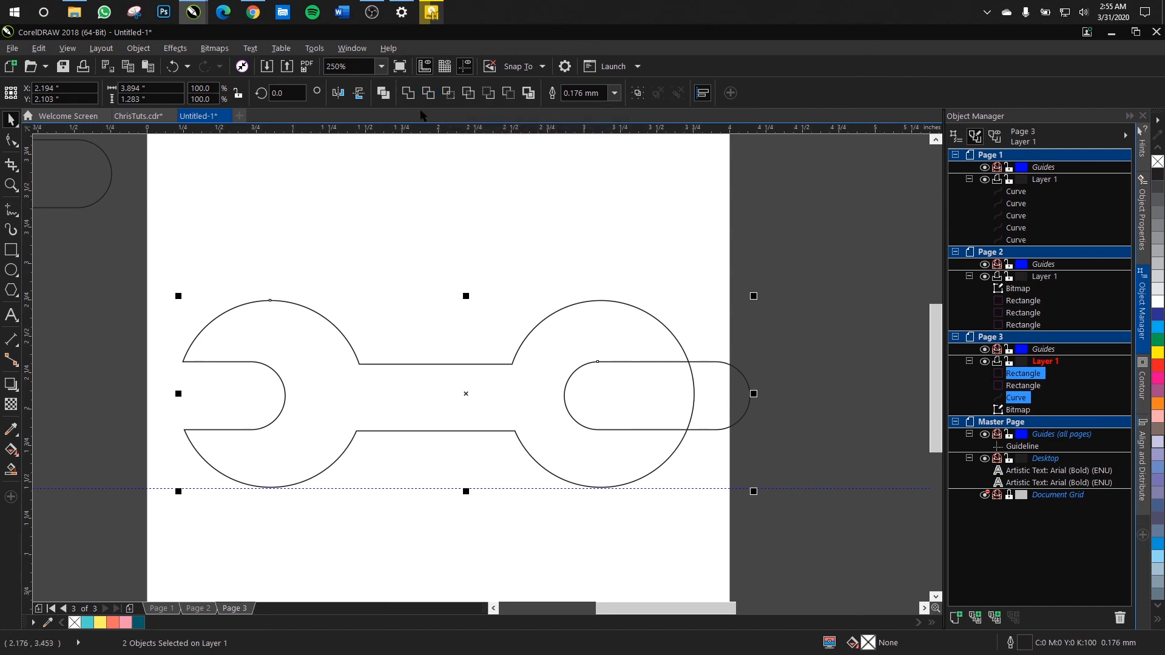
pyautogui.click(429, 93)
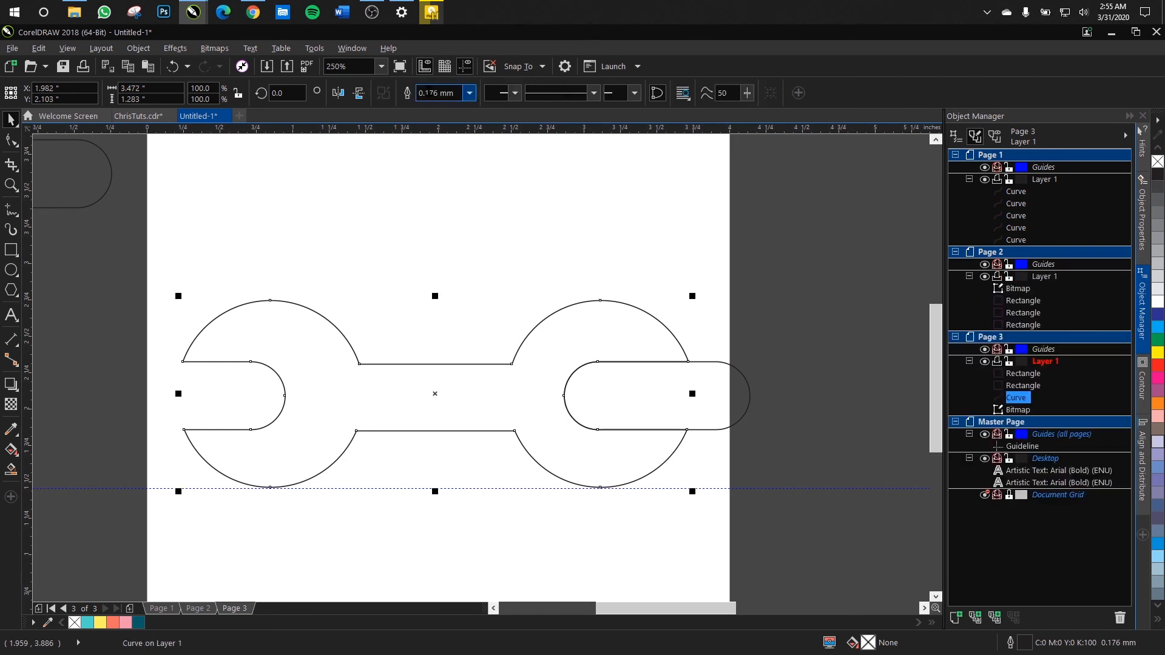
pyautogui.click(666, 400)
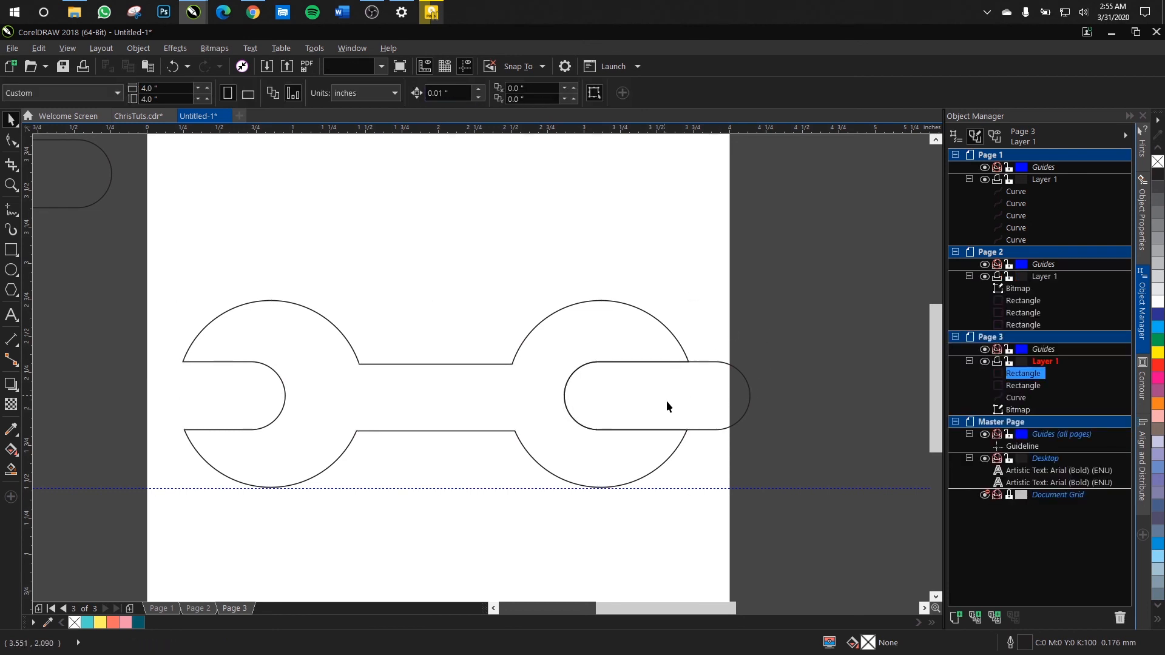
pyautogui.moveTo(628, 407); pyautogui.dragTo(809, 171)
pyautogui.moveTo(670, 404); pyautogui.dragTo(823, 255)
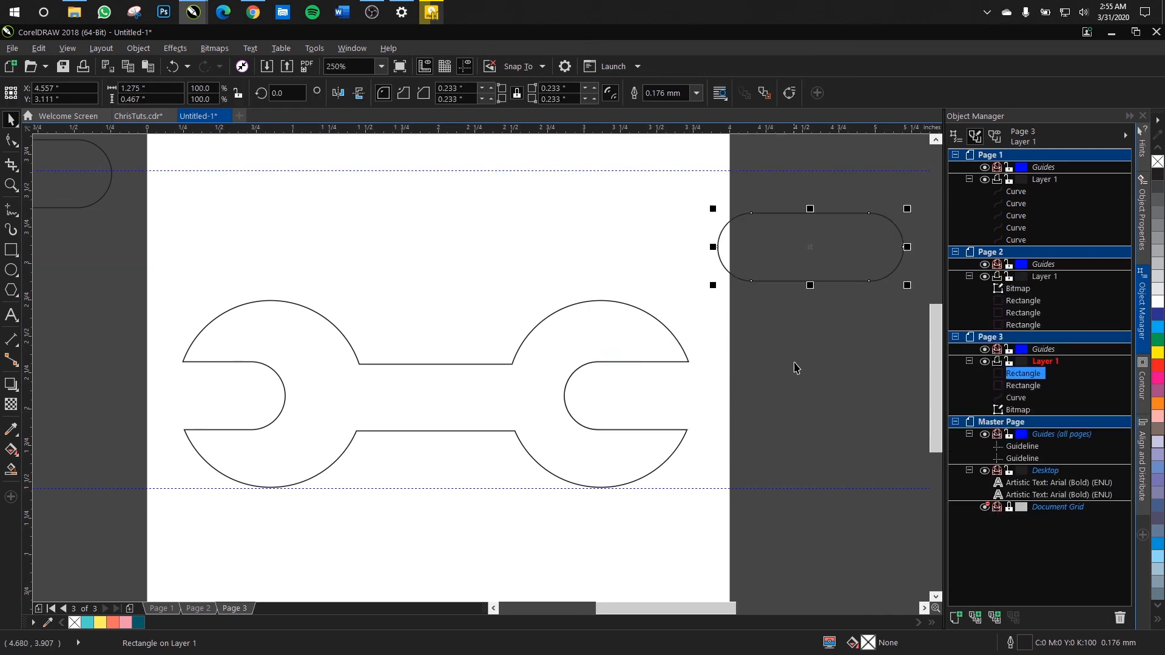
# Step: Move the trimmed wrench slightly up and right, centring it at about X 2.086, Y 2.165 inches
pyautogui.scroll(-2, 769, 361)
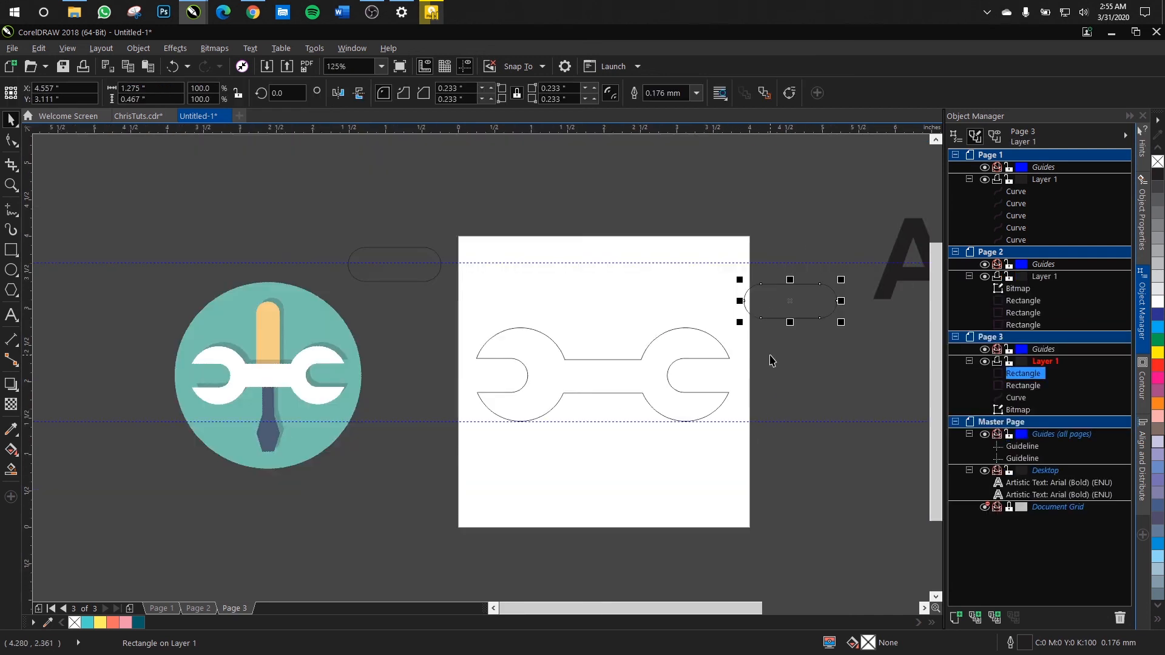
pyautogui.click(594, 391)
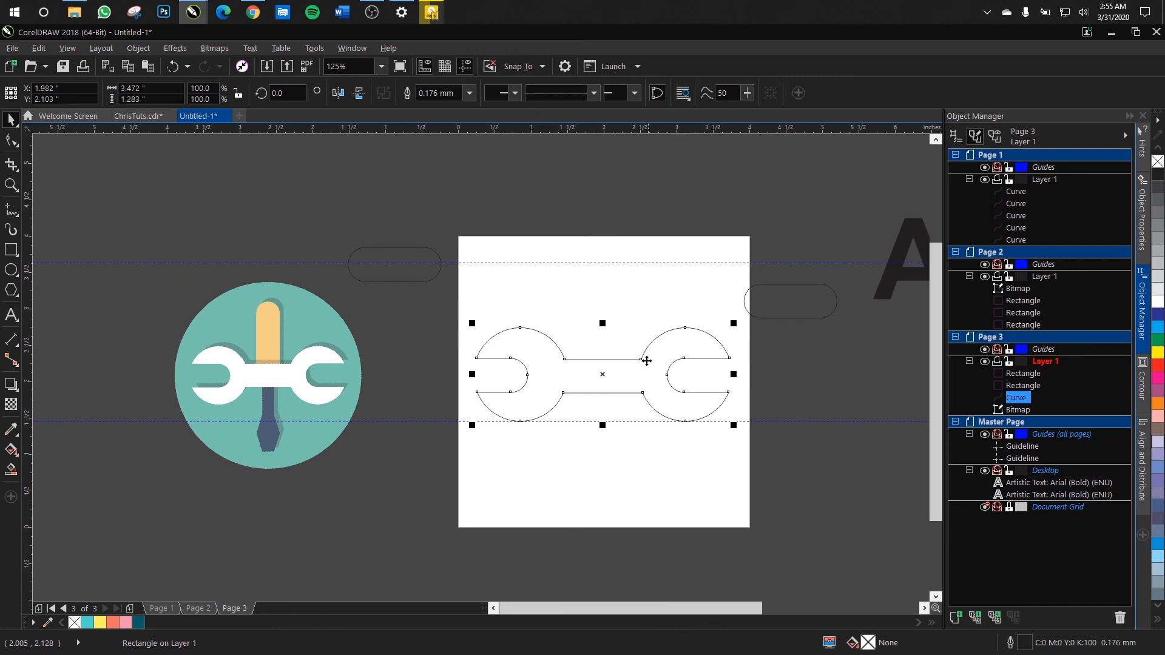
pyautogui.moveTo(643, 365); pyautogui.dragTo(649, 386)
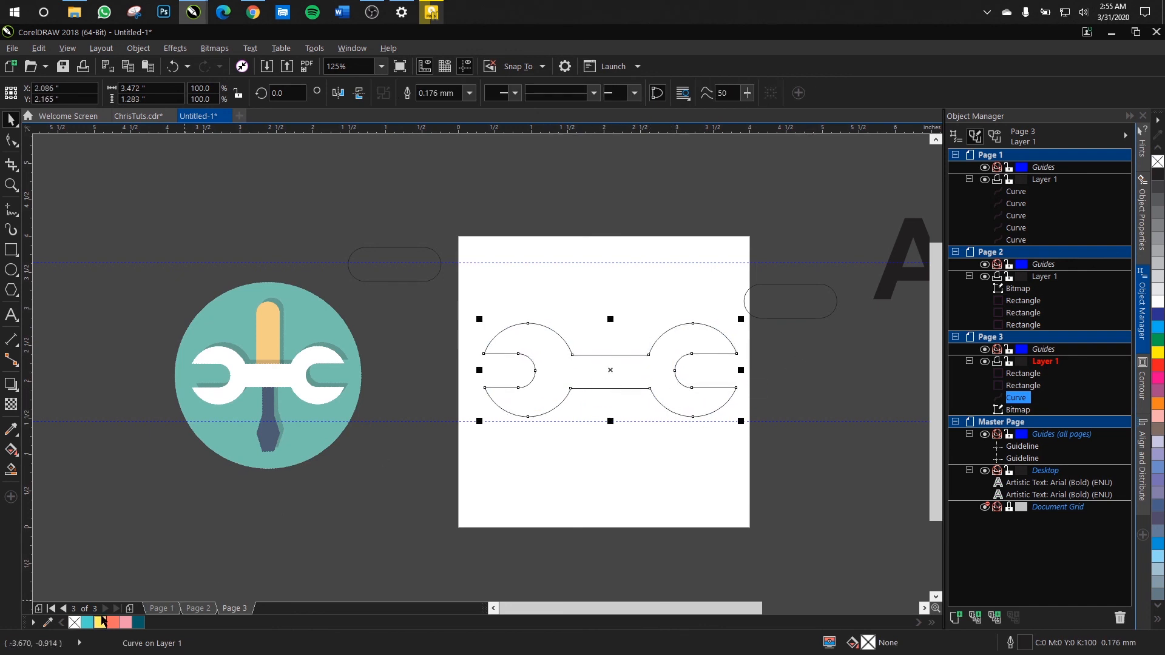
# Step: Try turquoise (#4DD4CD) and magenta (M 100) fills on the wrench
pyautogui.click(87, 623)
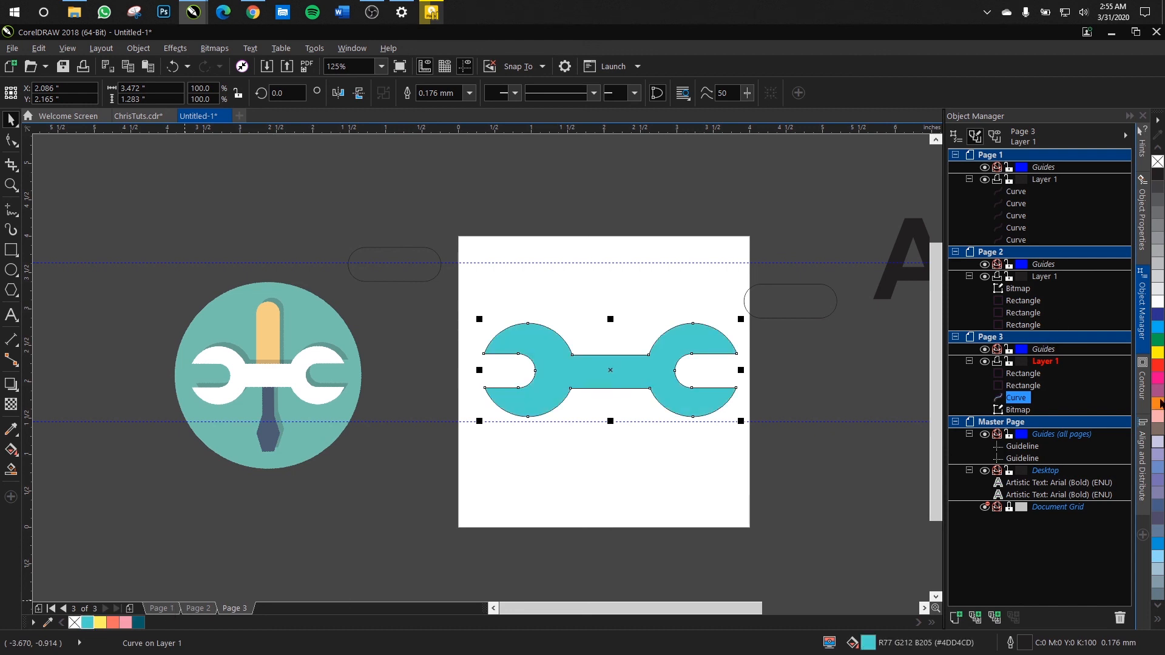
pyautogui.click(1158, 378)
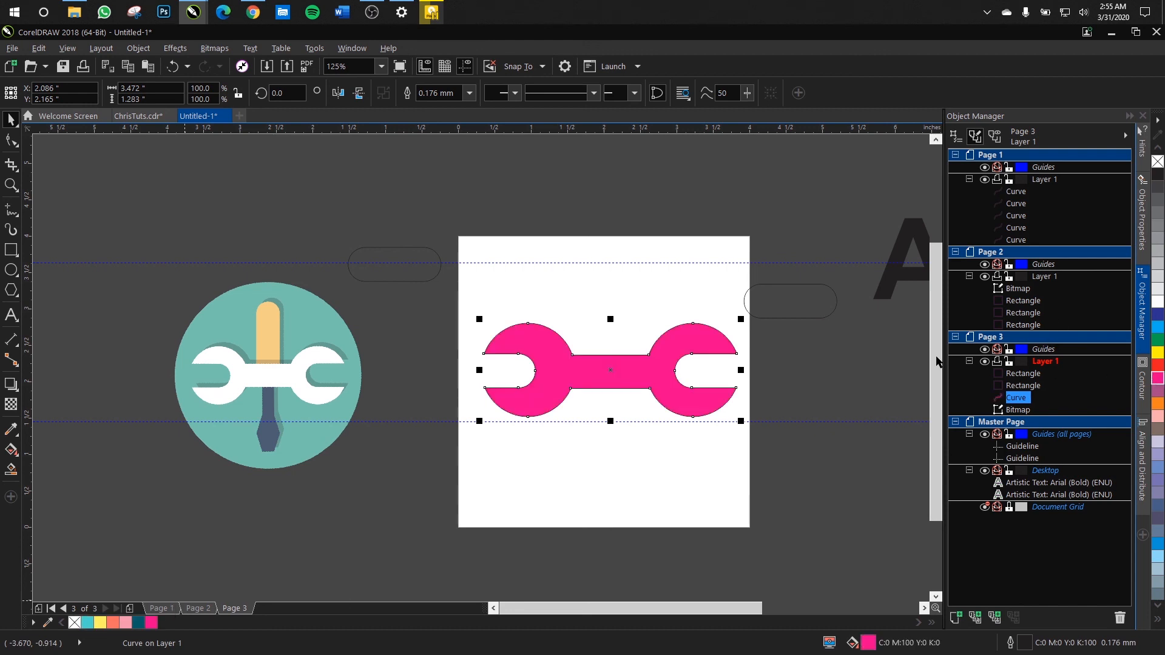
pyautogui.scroll(3, 692, 372)
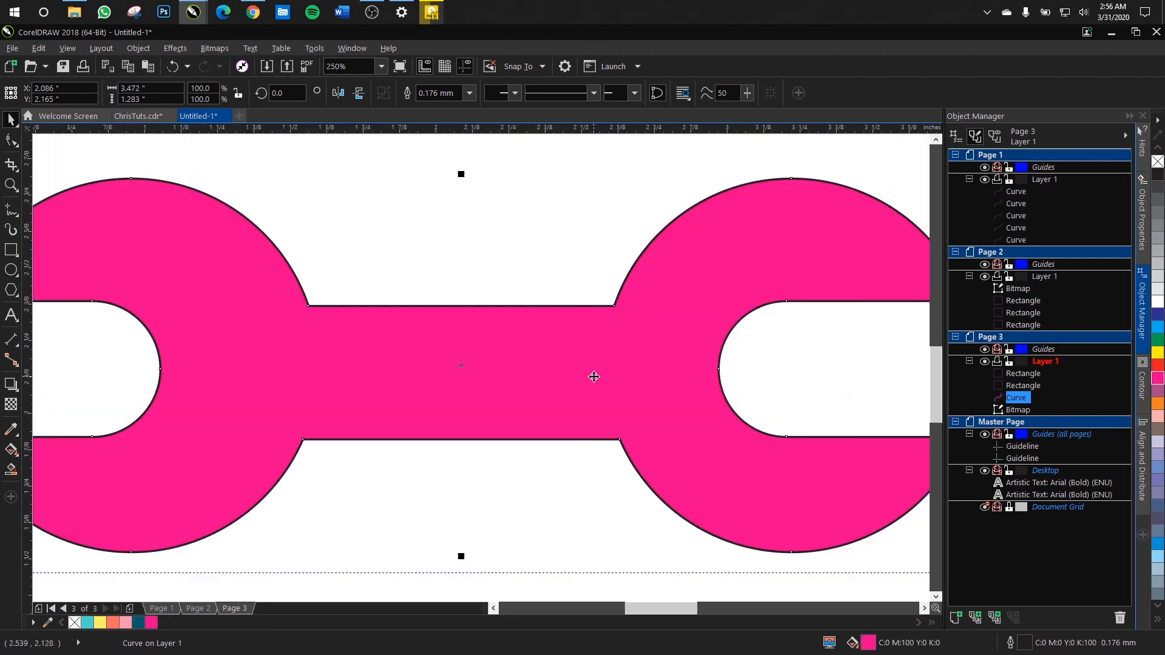
pyautogui.scroll(-3, 596, 377)
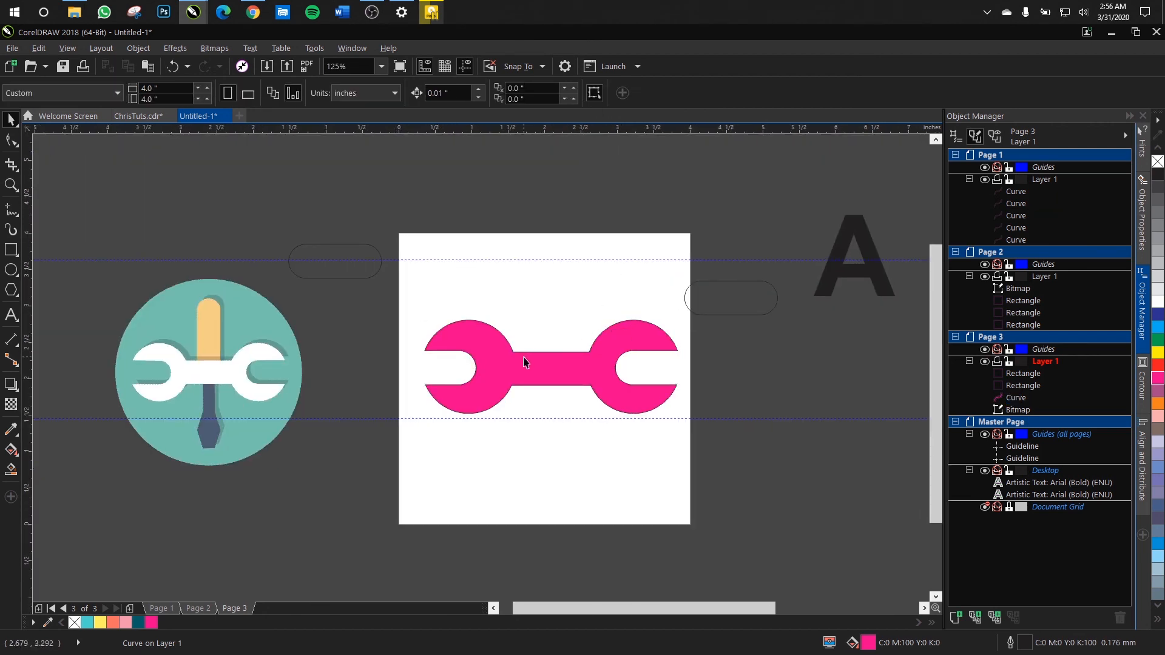
# Step: Try red, yellow and green fills on the wrench, and settle on cyan (C 100, M 0, Y 0, K 0)
pyautogui.click(1158, 328)
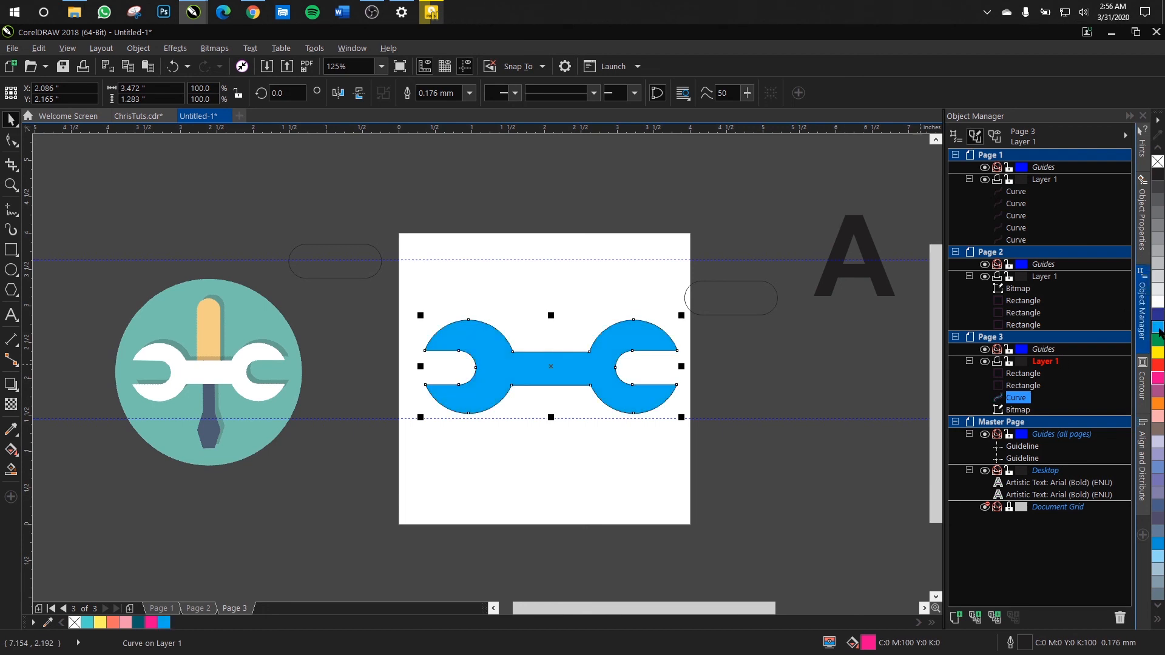
pyautogui.click(1158, 365)
pyautogui.click(1159, 352)
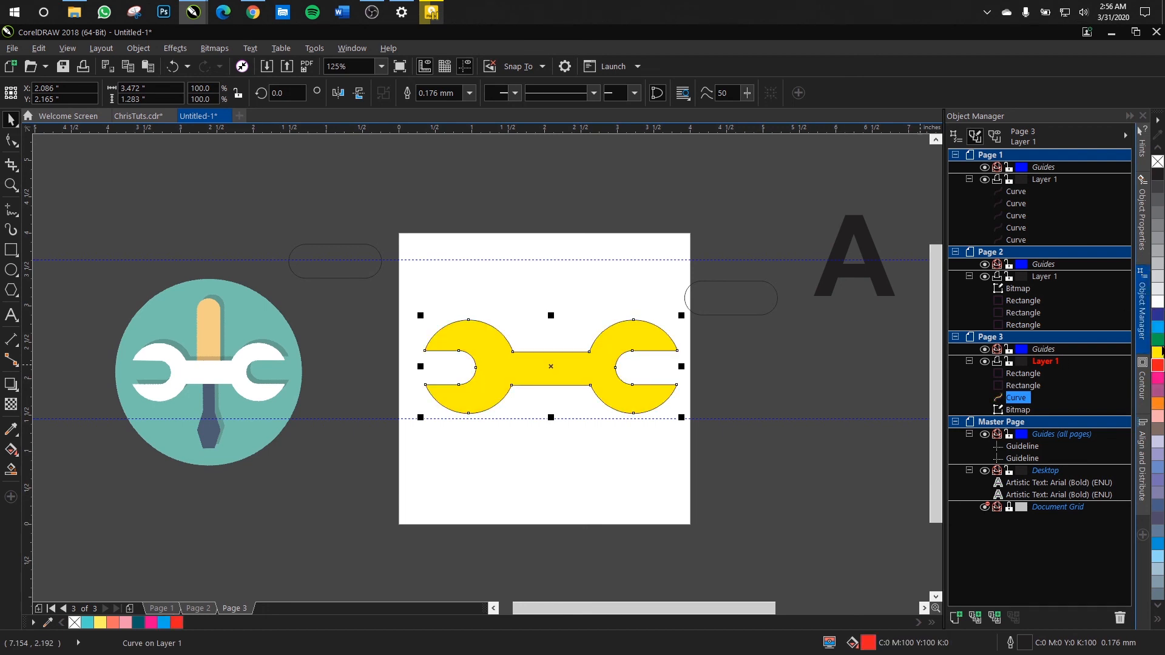
pyautogui.click(1160, 342)
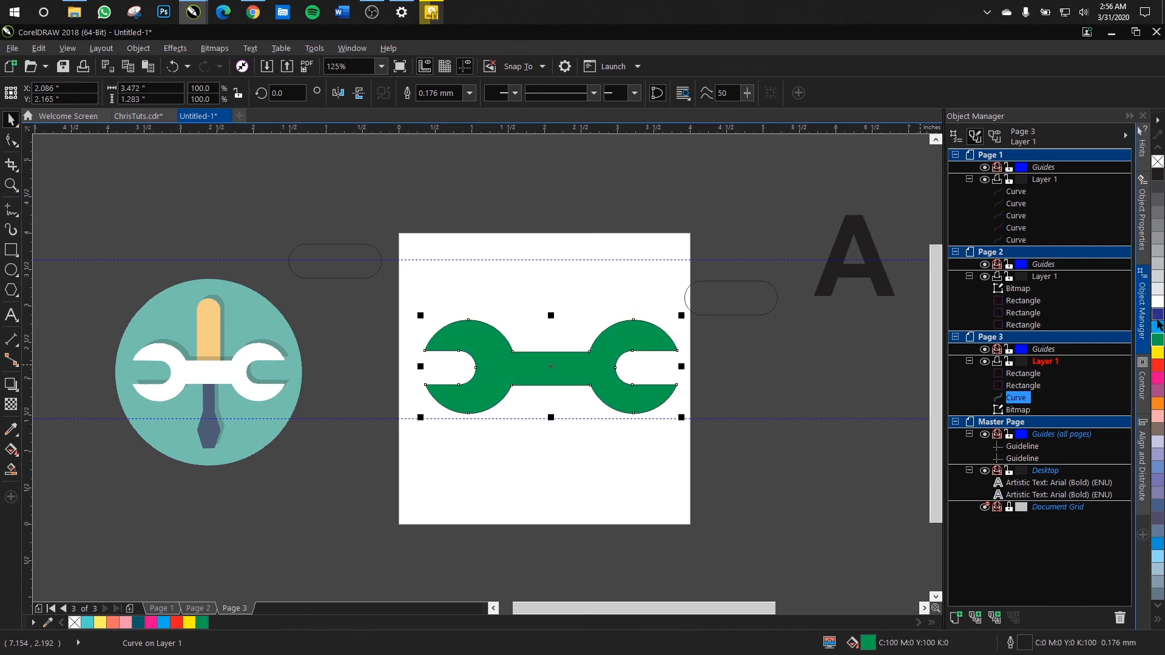
pyautogui.click(1158, 327)
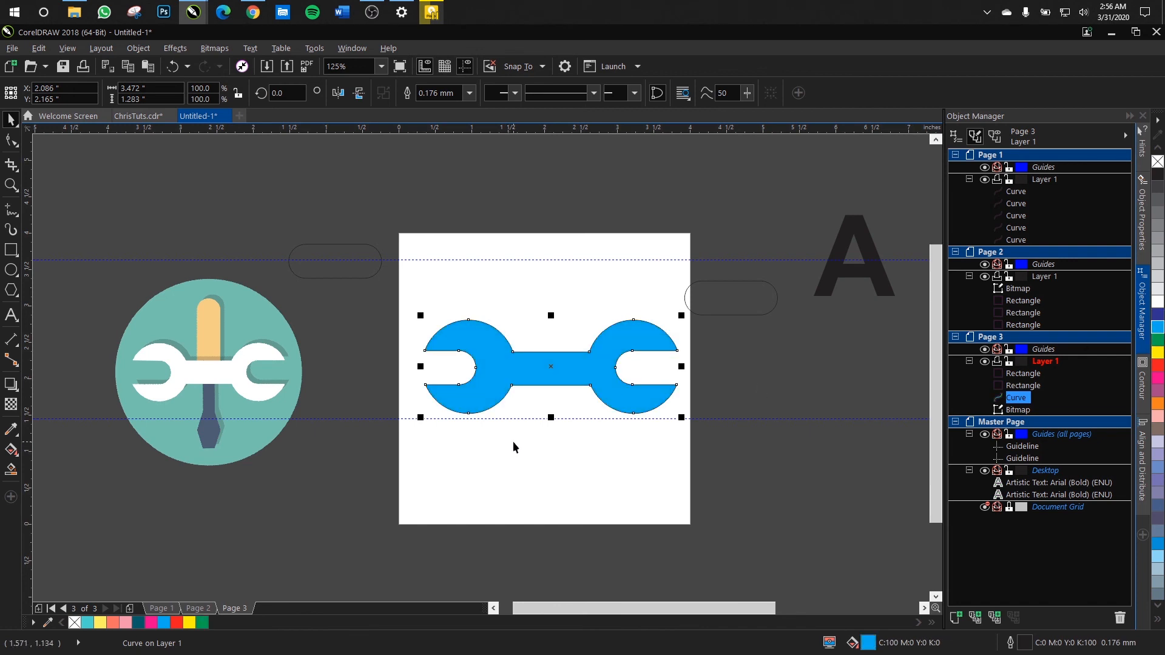